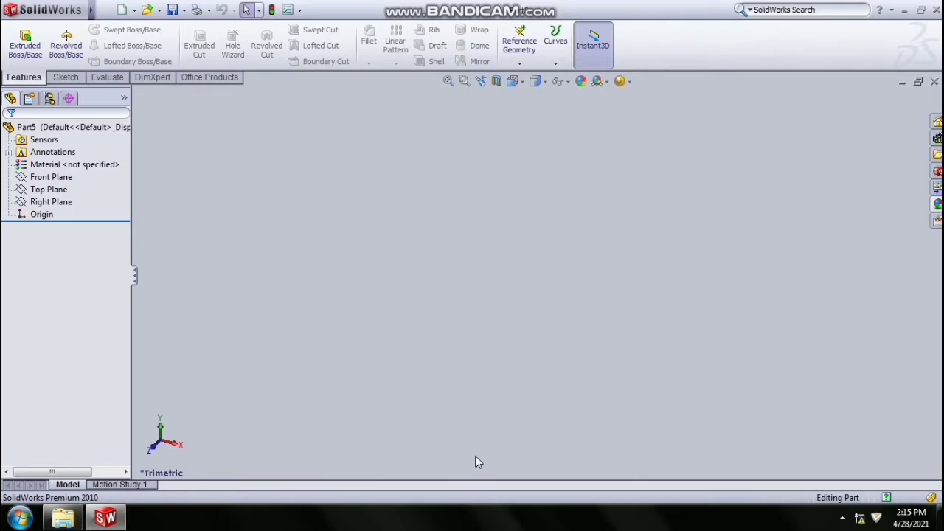
- Start a sketch on the Front Plane and draw a vertical centerline about 73 mm long upward from the origin
left_click(51, 177)
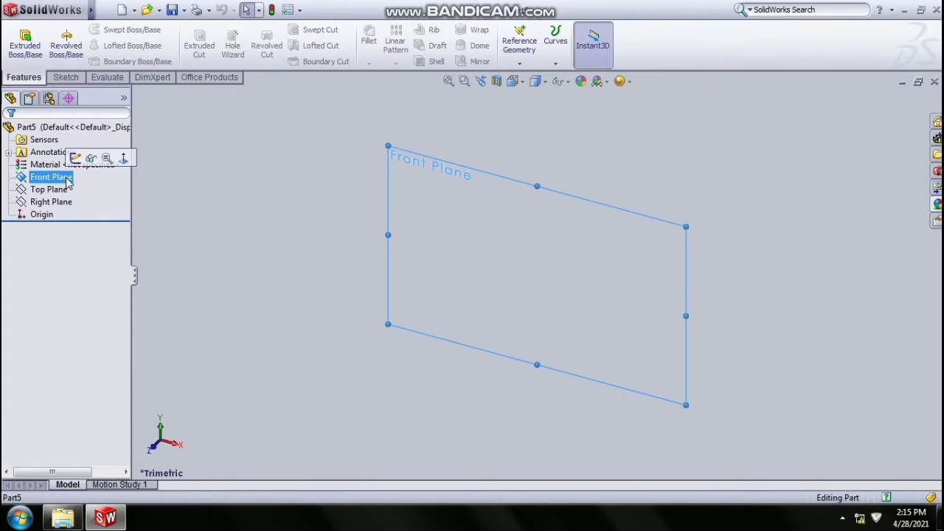
left_click(124, 160)
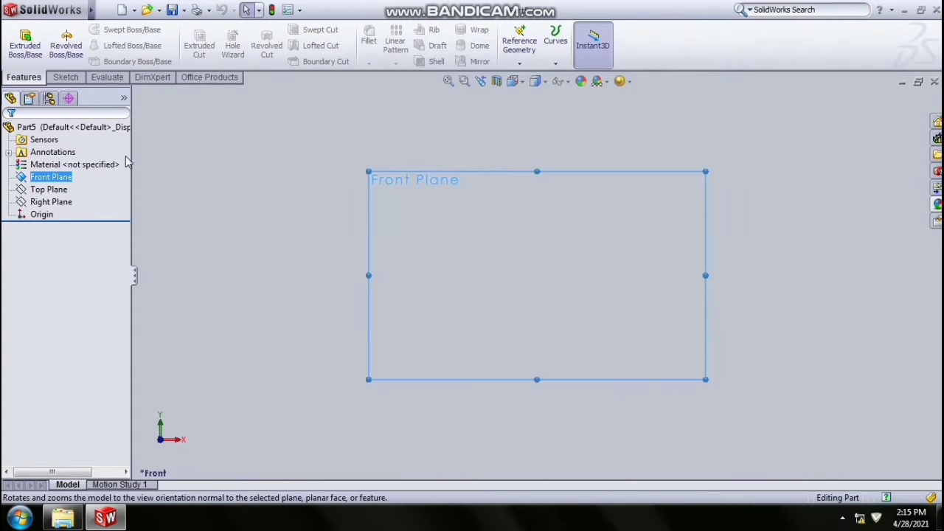
left_click(70, 78)
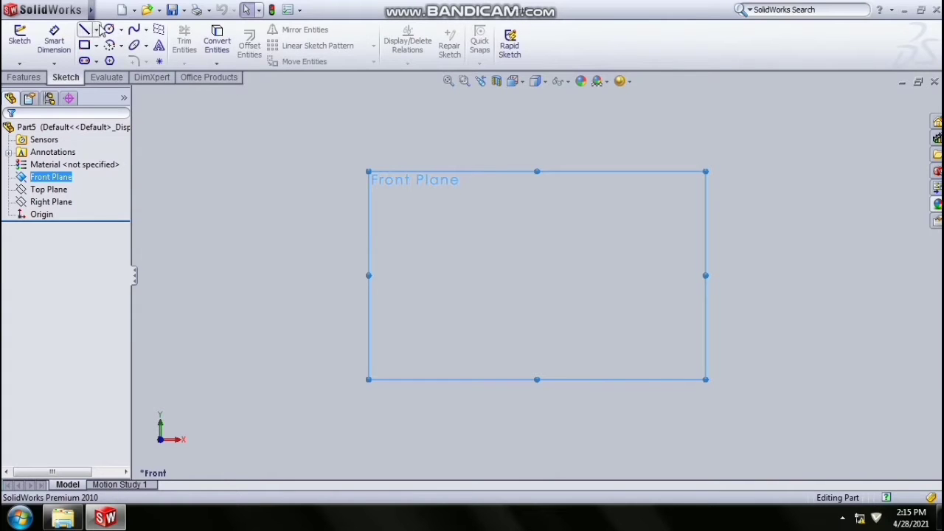
left_click(97, 30)
left_click(112, 61)
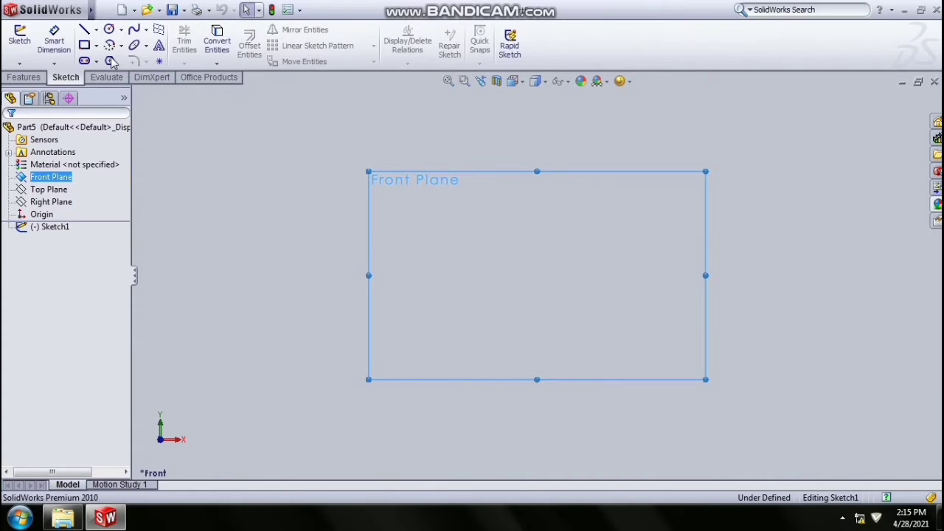
left_click(537, 275)
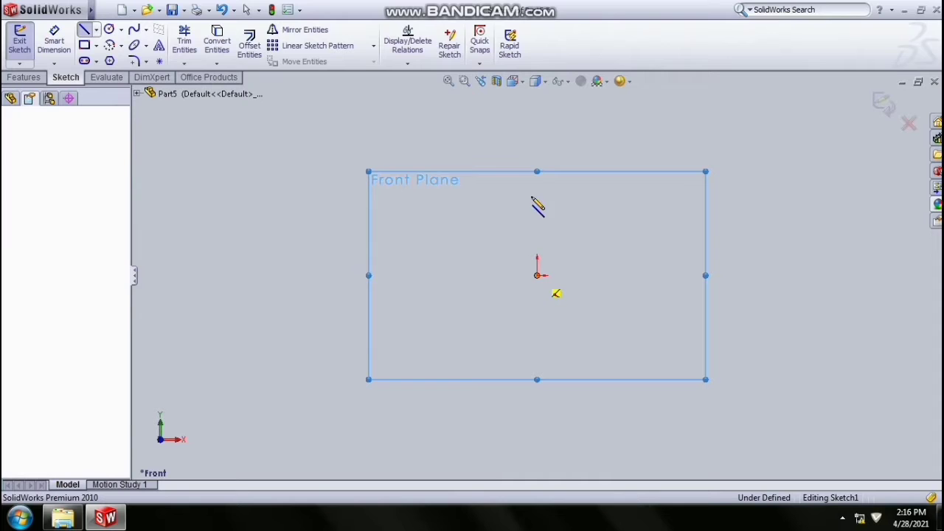
left_click(537, 138)
- Dimension the centerline's length and set it to 200 mm
left_click(53, 40)
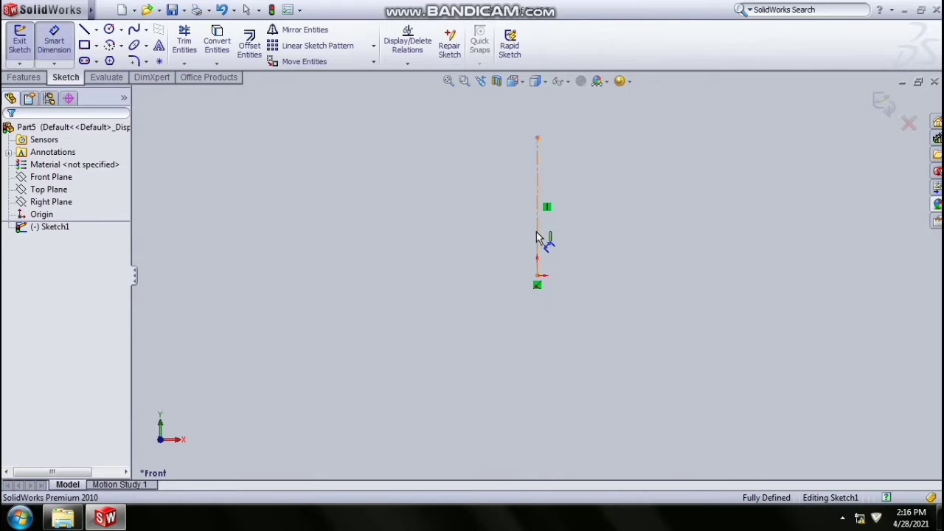
left_click(537, 238)
left_click(658, 264)
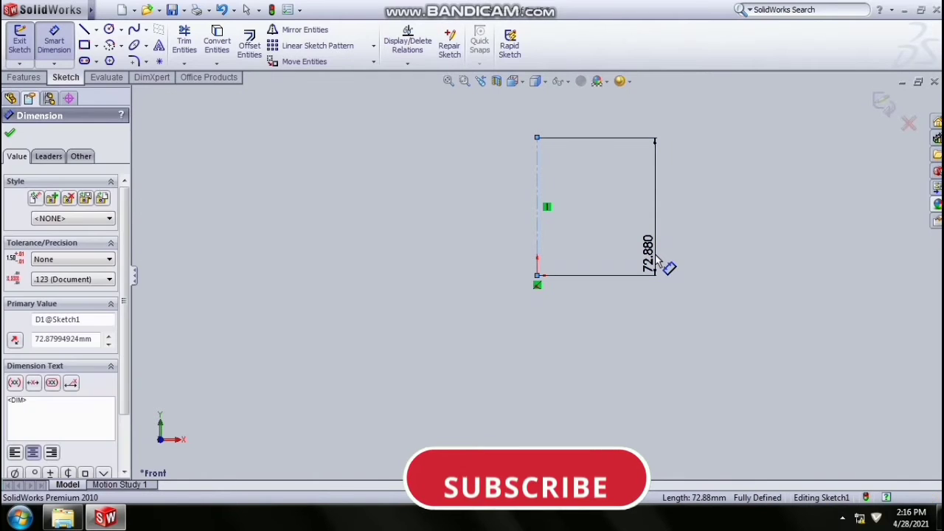
left_click(657, 260)
type("200")
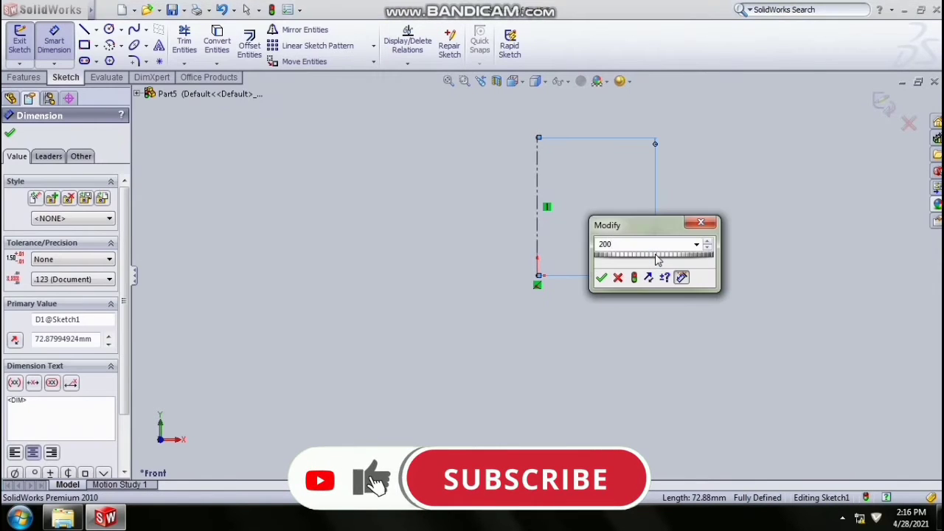
key("Return")
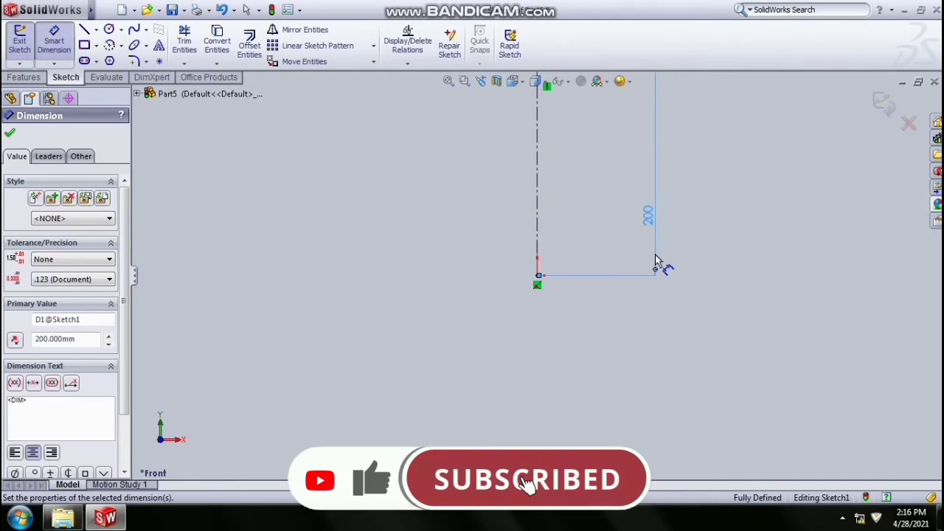
- Draw two separate vertical lines left of the centerline: an upper one about 111 mm long and a lower, nearer one about 24 mm long
left_click(449, 82)
left_click(86, 29)
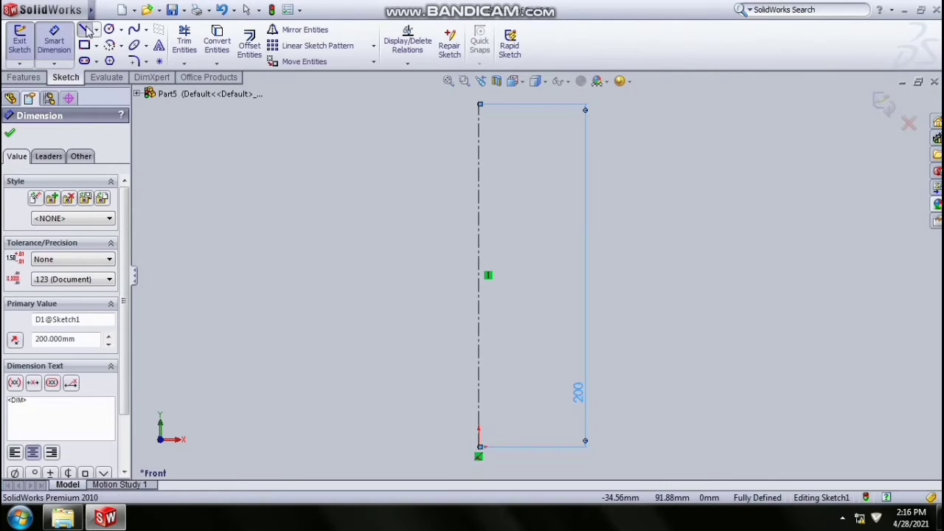
left_click(287, 115)
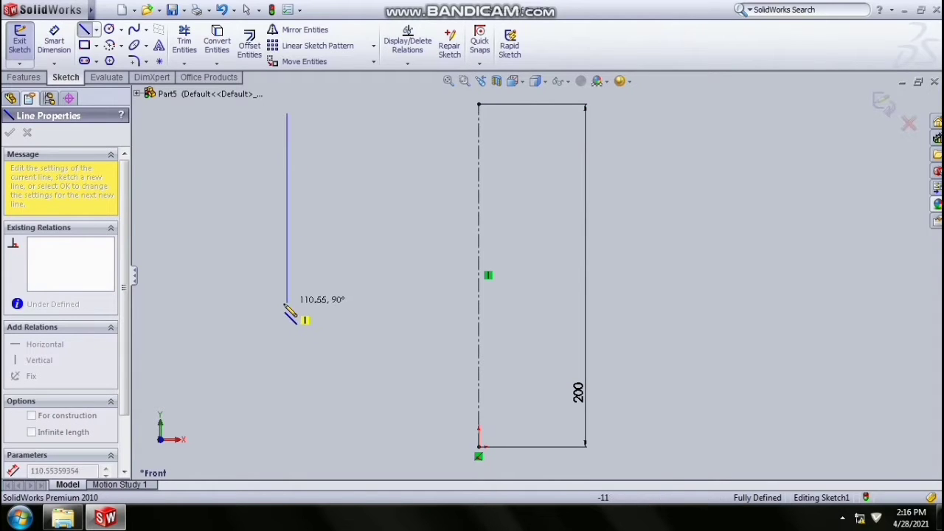
double_click(287, 304)
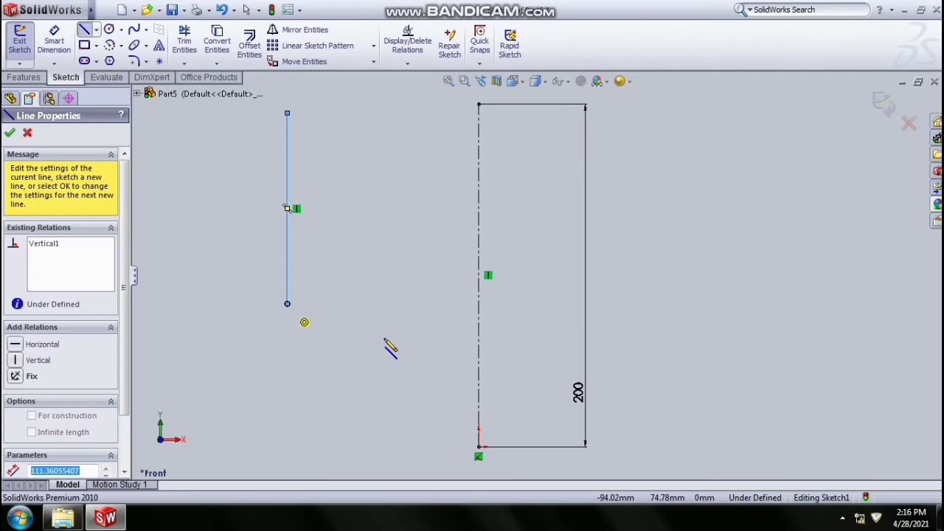
left_click(394, 389)
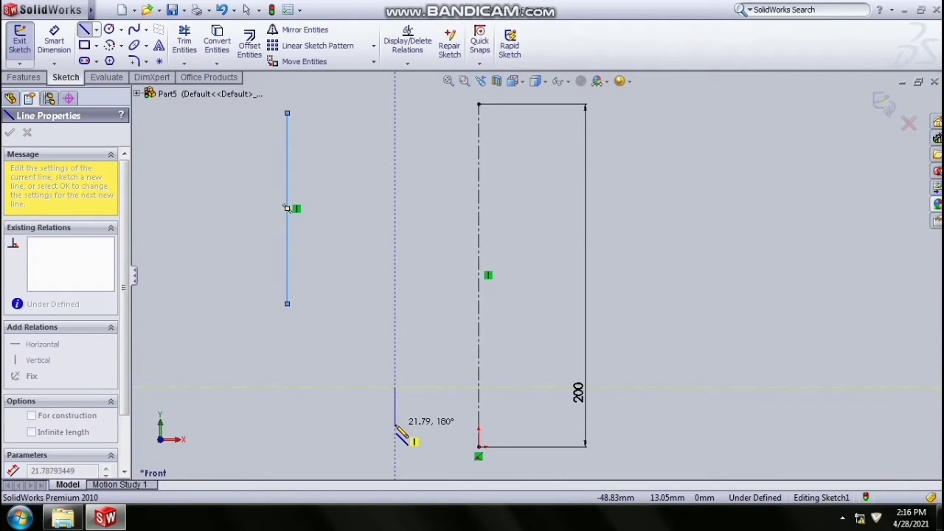
double_click(394, 428)
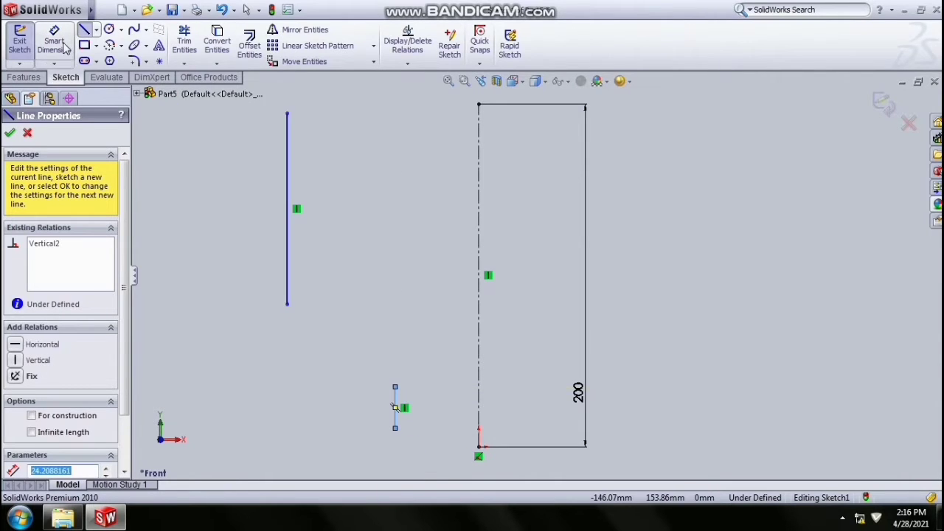
key("Escape")
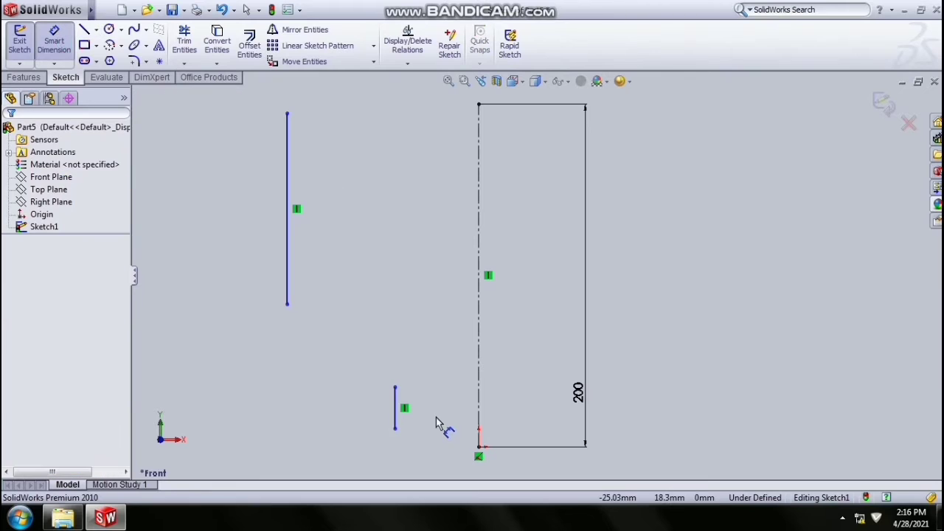
- Dimension the horizontal distance from the short lower line to the centerline as 42 mm
left_click(396, 417)
left_click(480, 419)
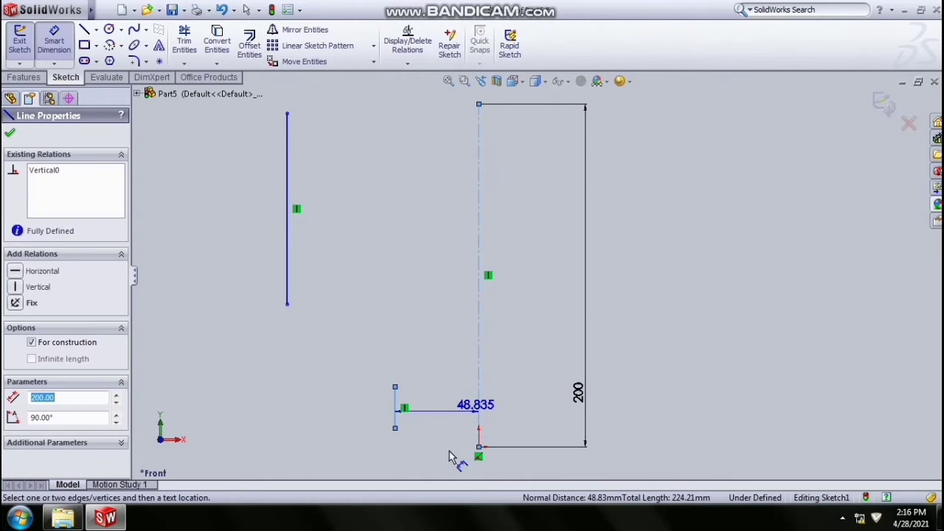
left_click(440, 478)
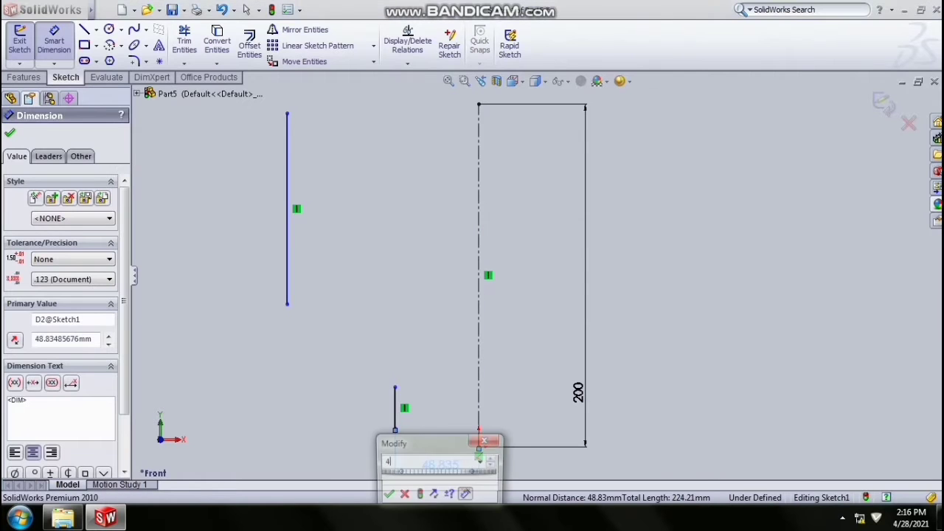
type("42")
key("Return")
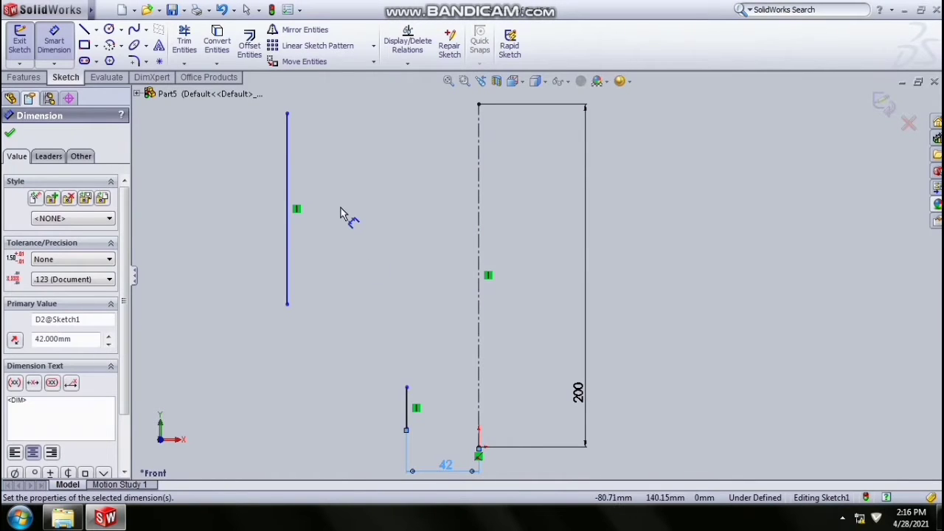
- Dimension the horizontal distance from the long upper line to the centerline as 62.5 mm
left_click(291, 141)
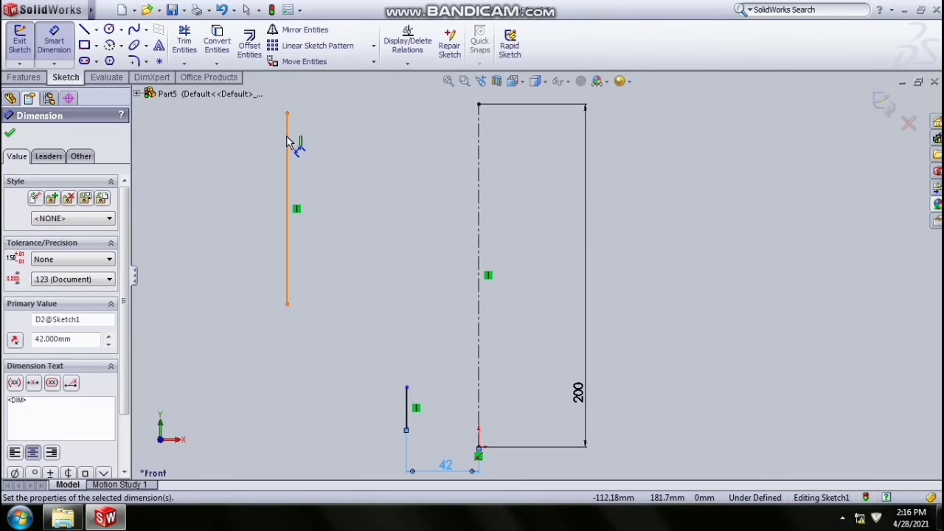
left_click(480, 164)
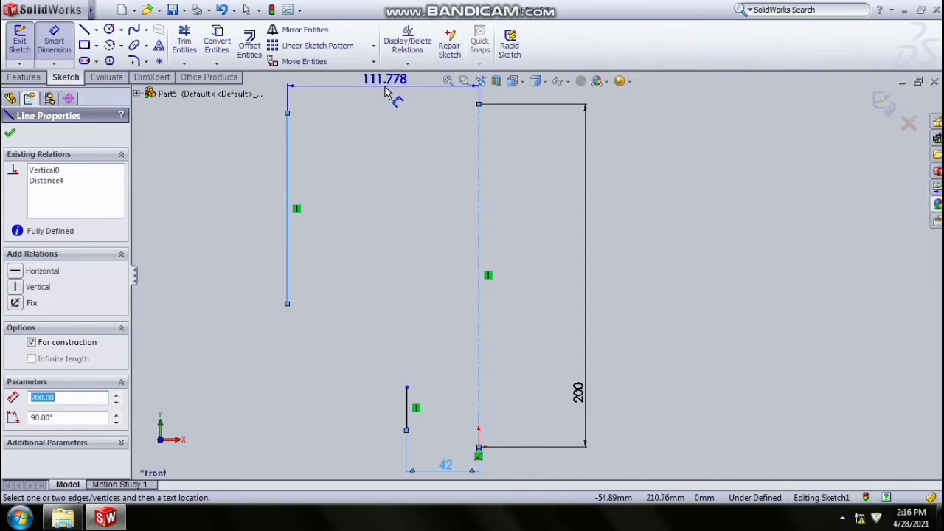
left_click(388, 95)
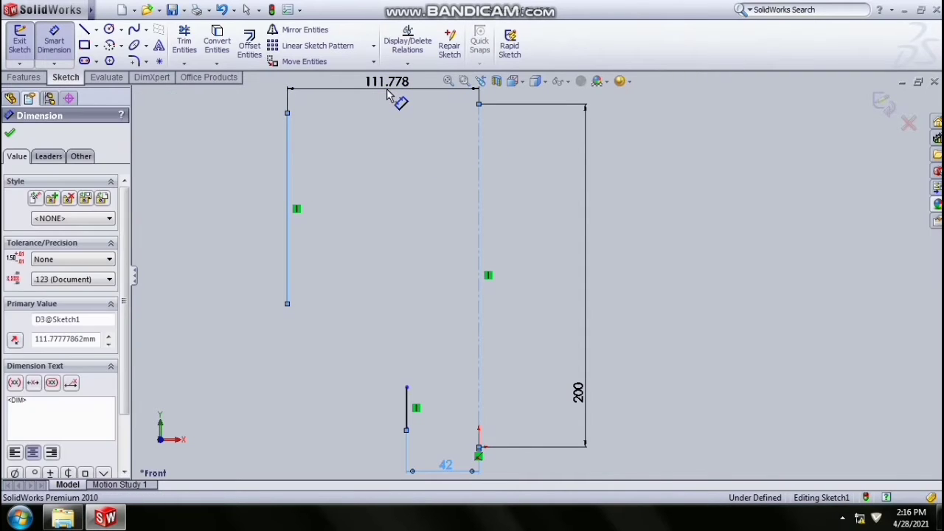
type("6")
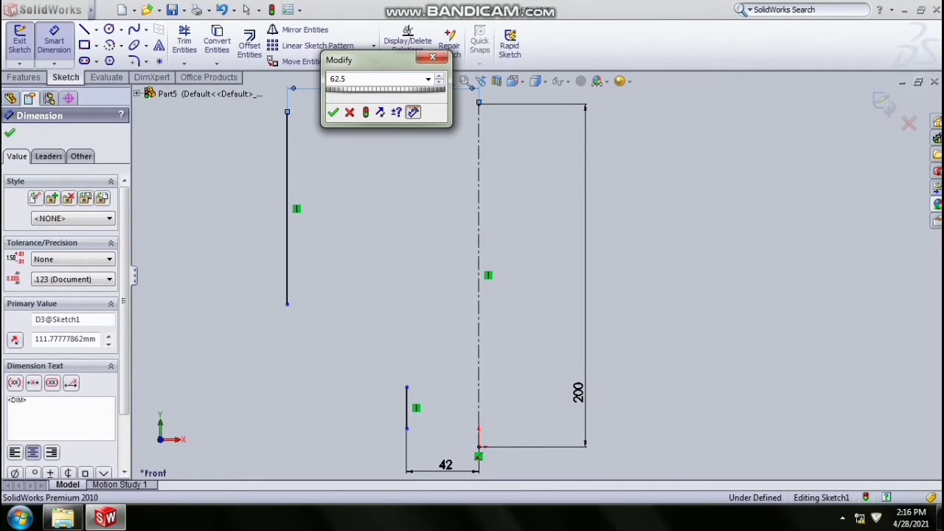
type("2.5")
key("Return")
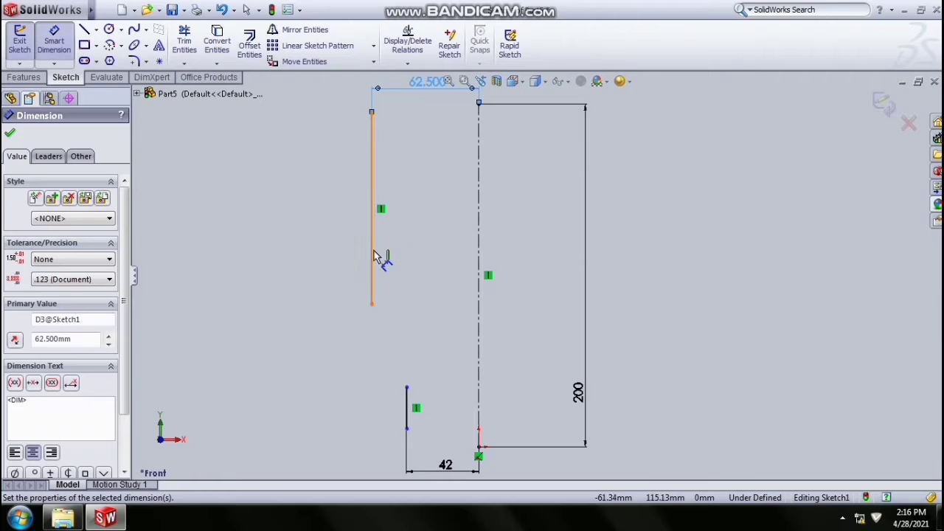
- Dimension the lengths of the two vertical lines, setting the upper one to 100 mm and the lower one to 15 mm
left_click(373, 256)
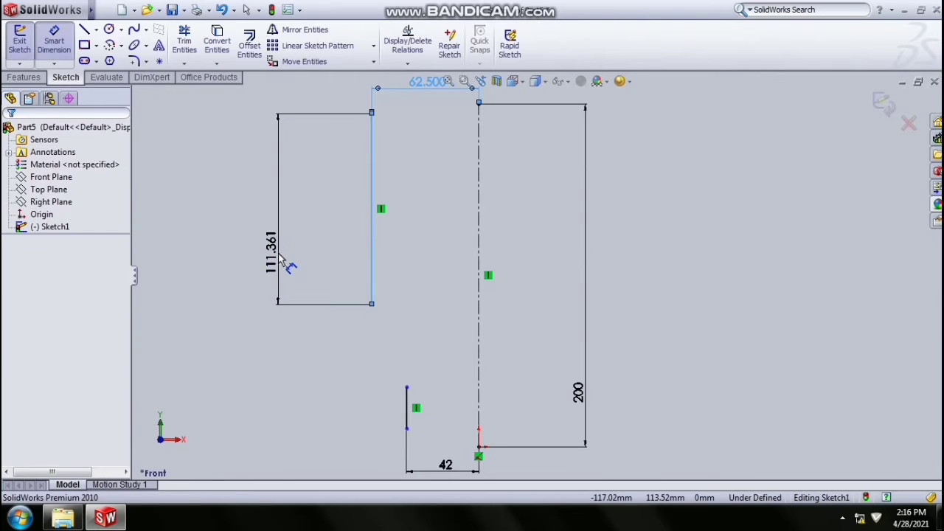
left_click(279, 257)
type("100")
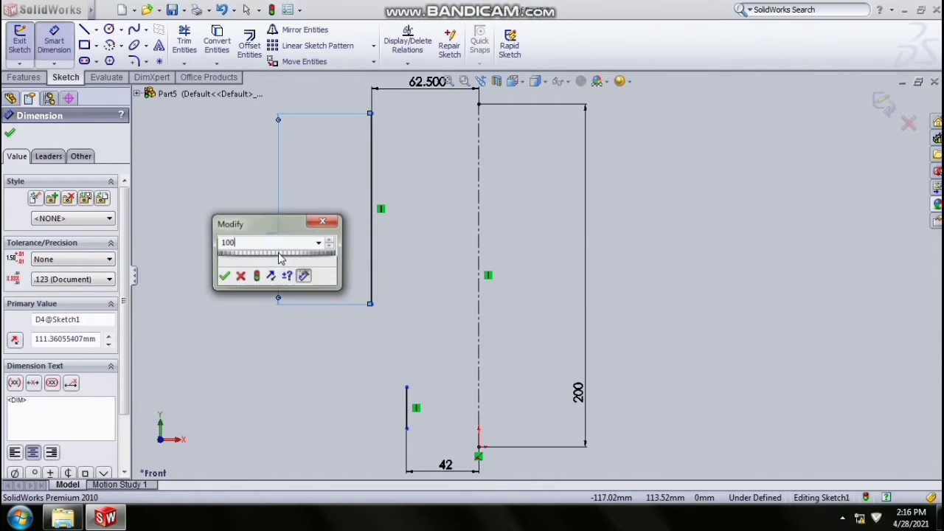
key("Return")
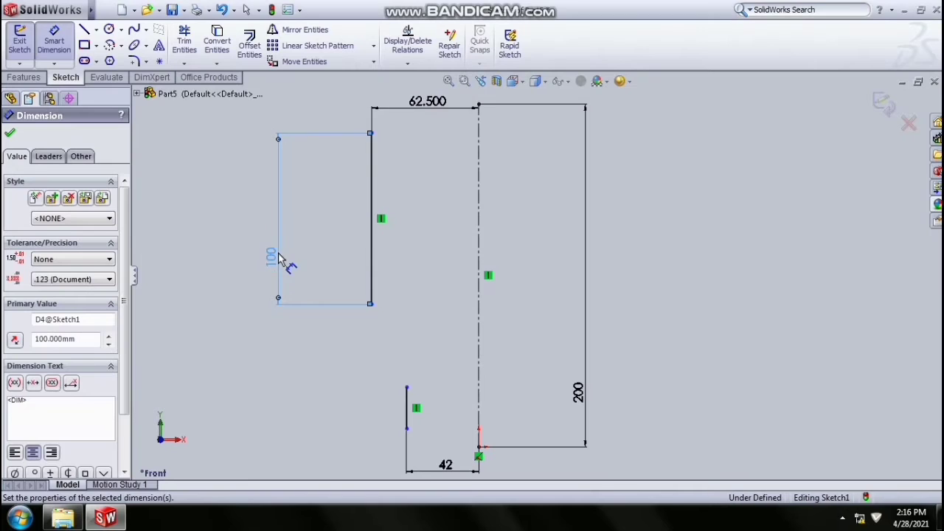
left_click(406, 410)
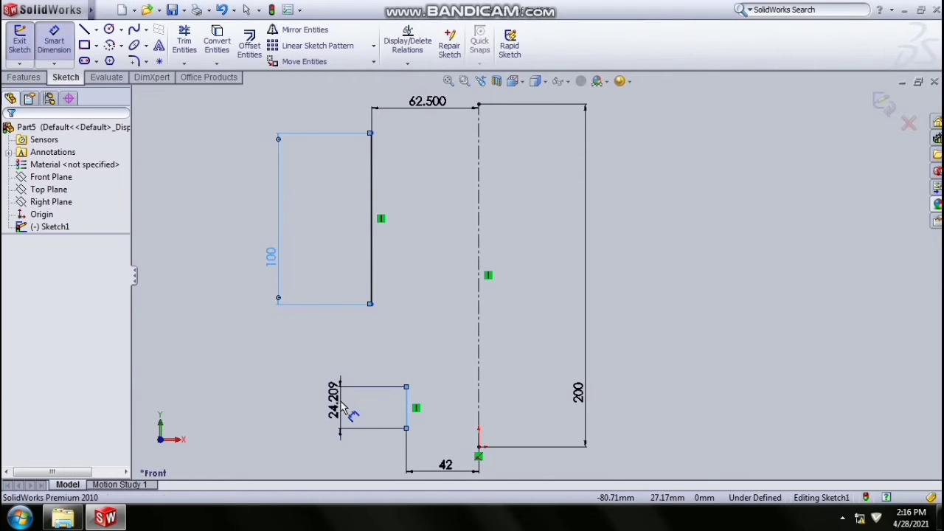
left_click(341, 408)
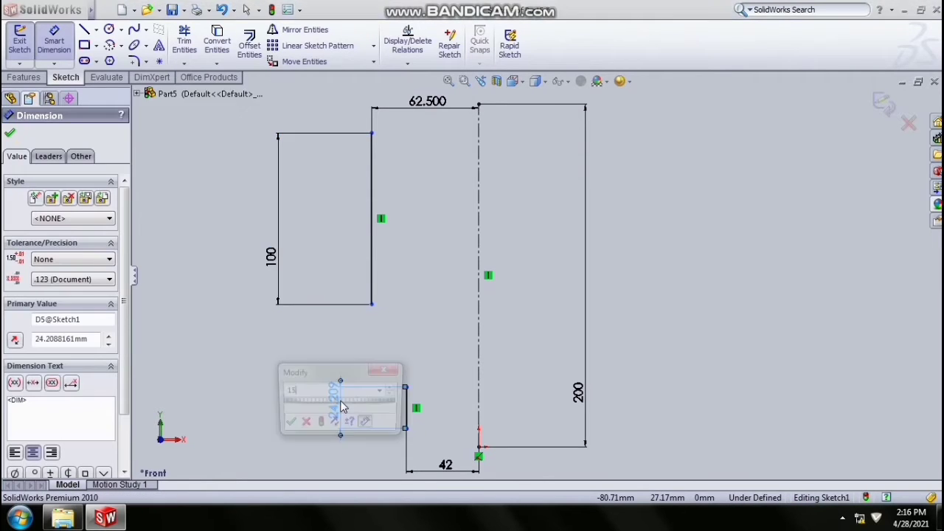
type("15")
key("Return")
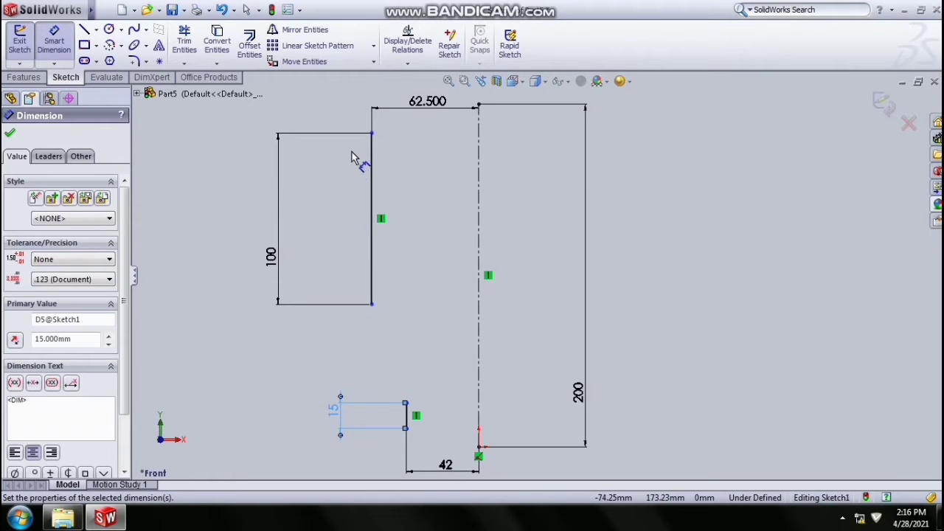
- Dimension the vertical distance from the long line's upper endpoint to the short line's lower endpoint as 145 mm
left_click(372, 134)
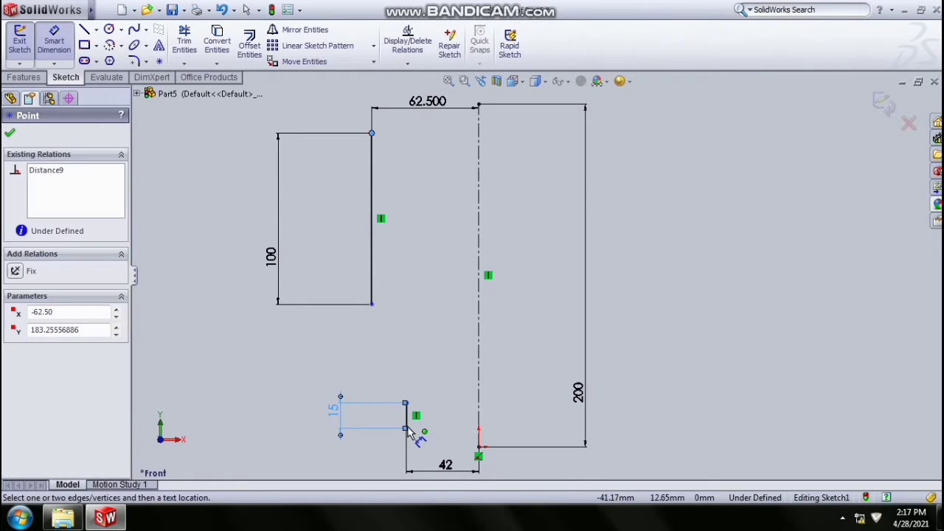
left_click(405, 429)
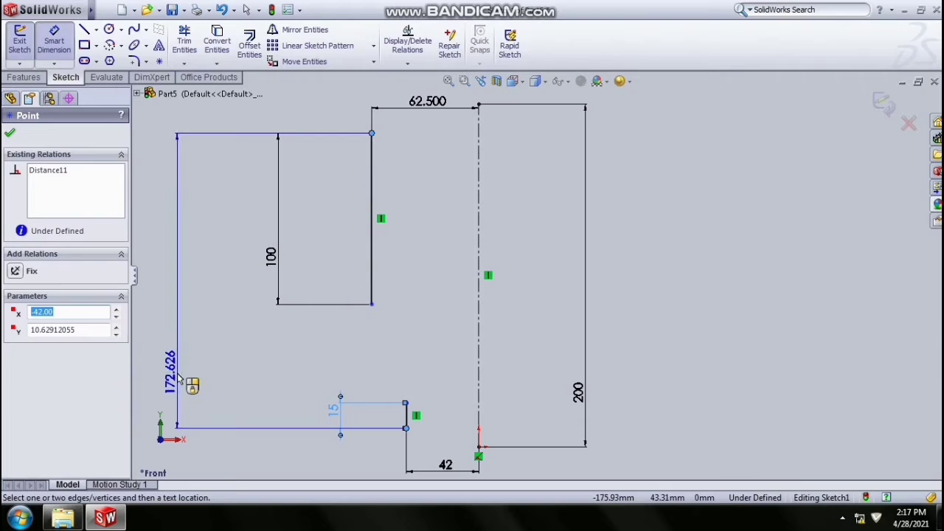
left_click(177, 373)
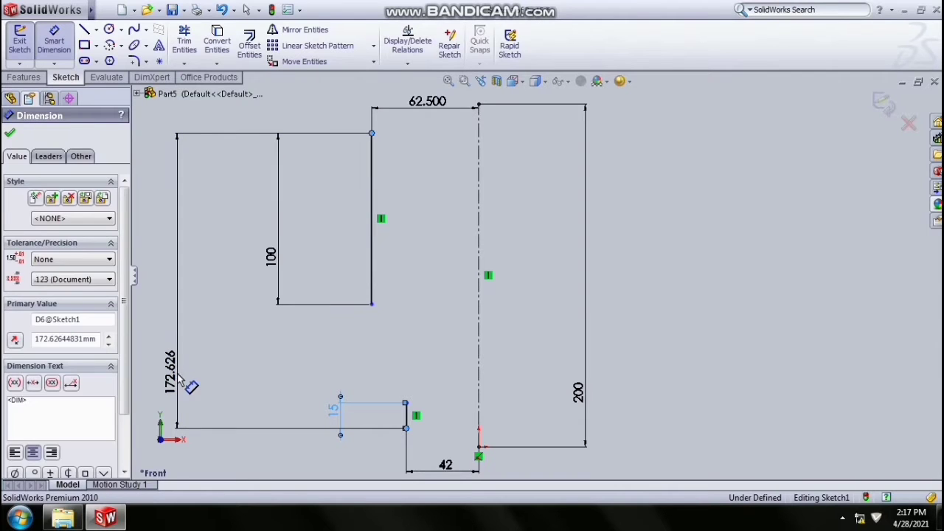
type("145")
key("Return")
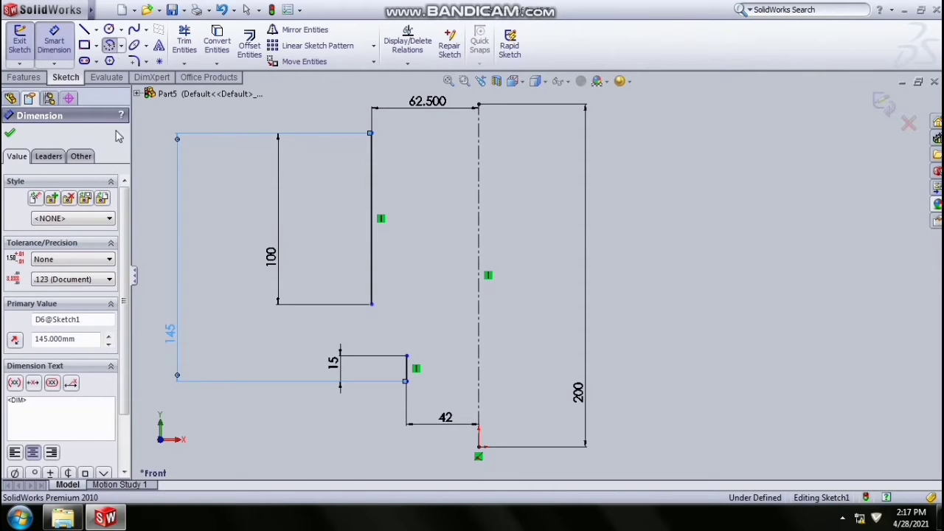
- Draw a tangent arc from the long upper line's lower endpoint to the short lower line's upper endpoint
left_click(110, 45)
left_click(51, 183)
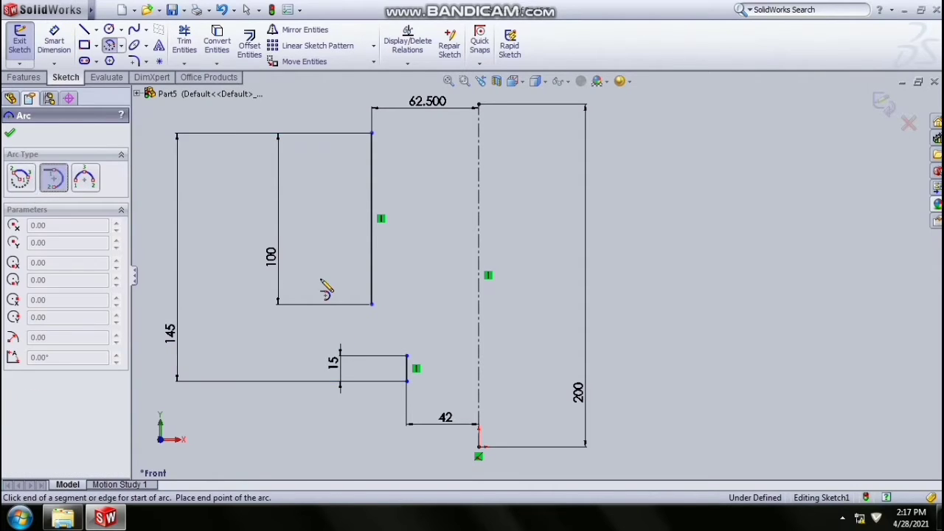
left_click(371, 304)
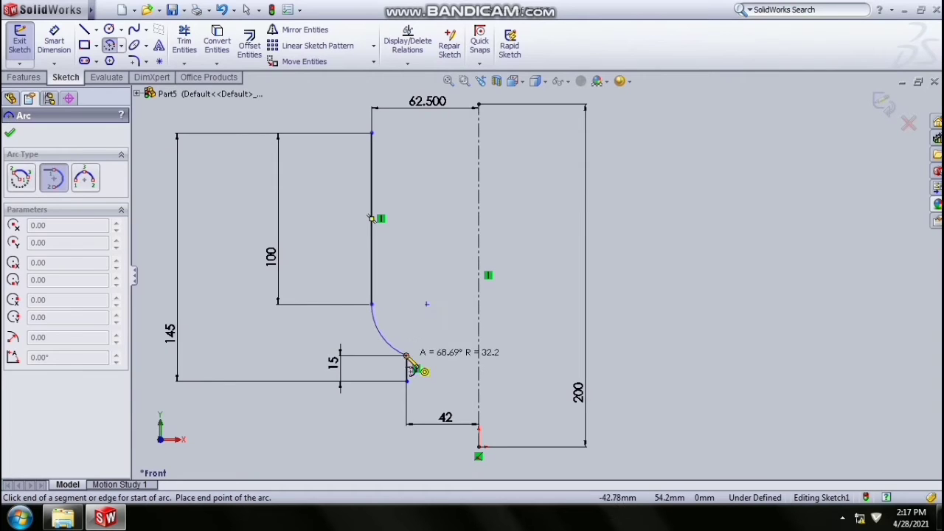
left_click(406, 356)
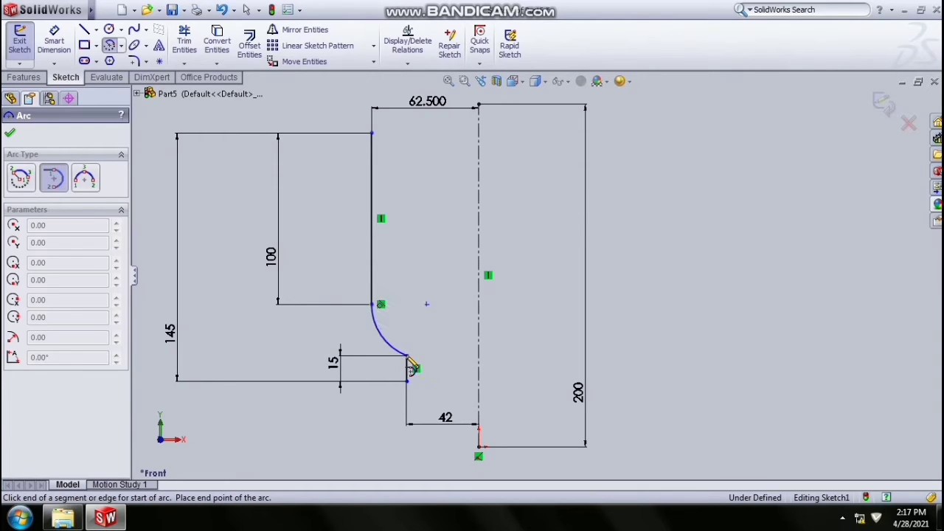
- Offset the whole chain of lines and arc by 1.5 mm to the side away from the centerline
left_click(249, 45)
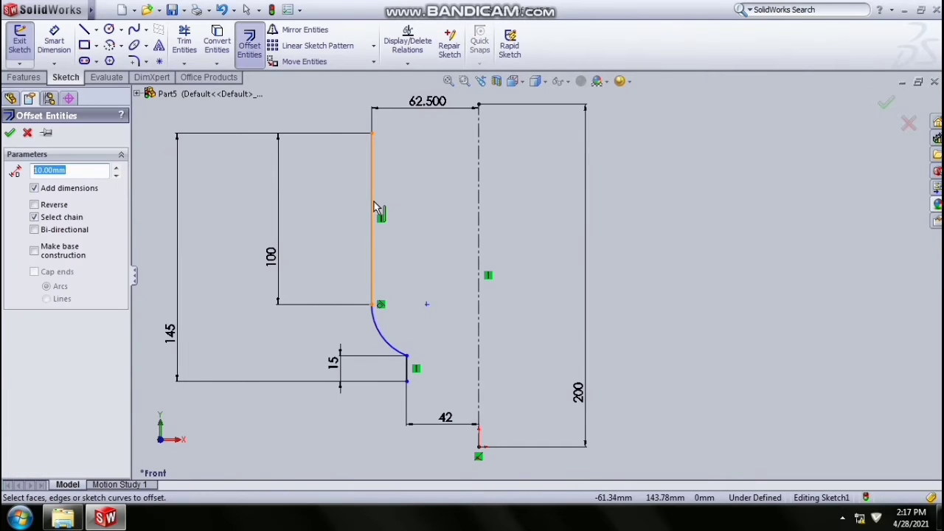
left_click(373, 207)
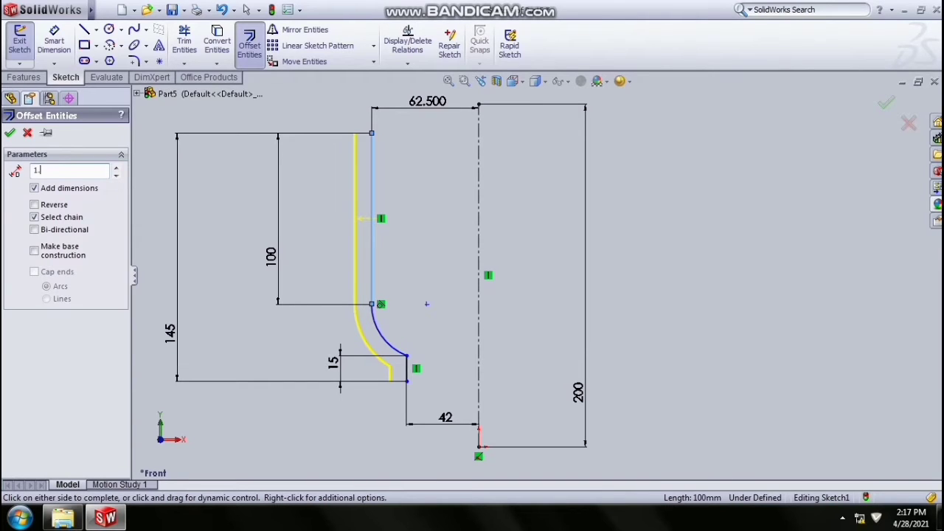
key("Return")
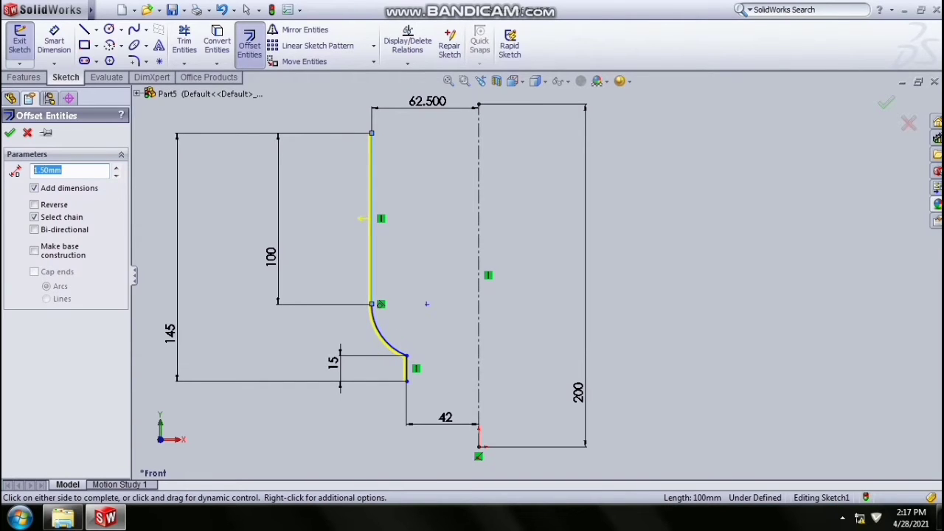
left_click(10, 135)
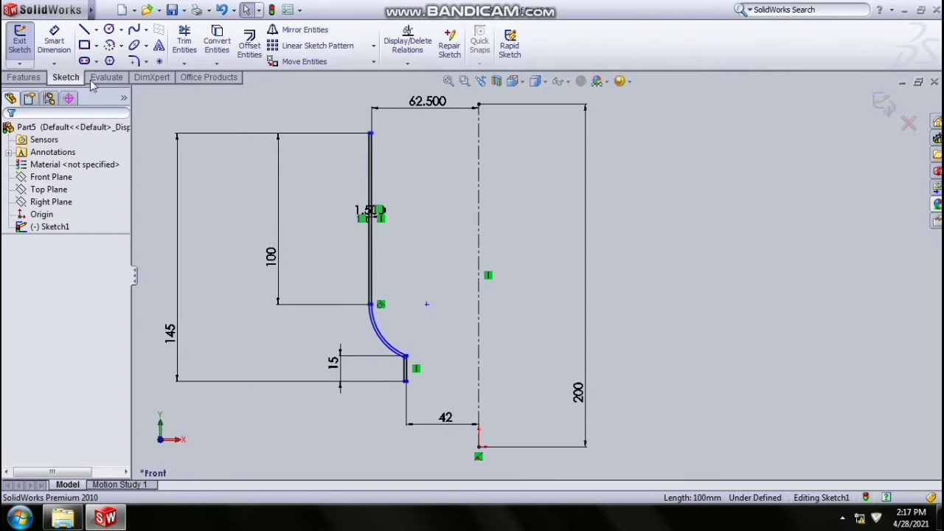
- Close the upper end of the offset profile with a short horizontal line between the two long vertical lines
left_click(465, 81)
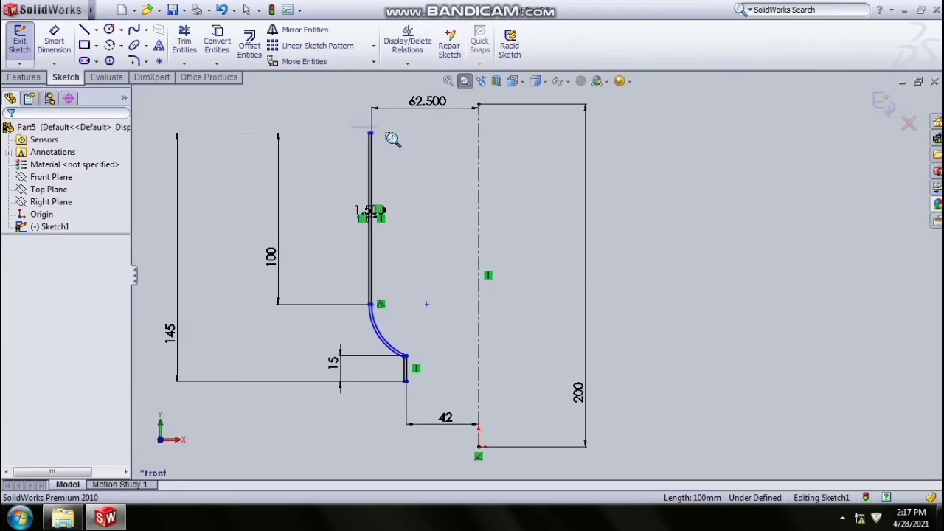
left_click_drag(396, 157, 399, 158)
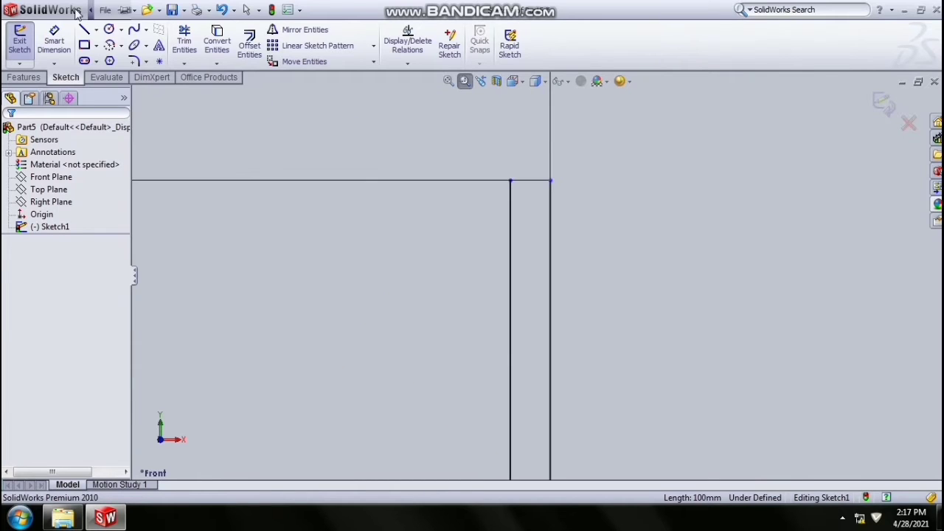
left_click(509, 180)
left_click(551, 181)
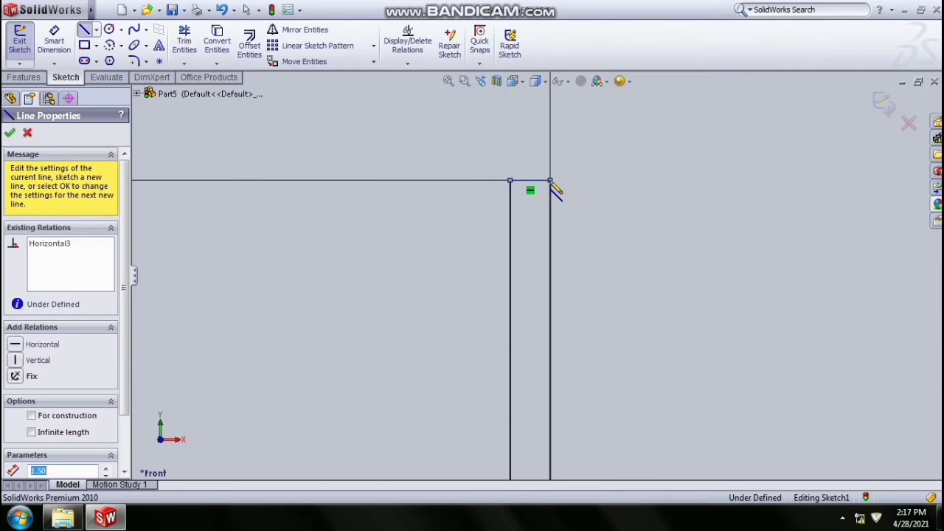
- Close the lower end of the offset profile with a short horizontal line between the two short vertical lines
left_click(484, 81)
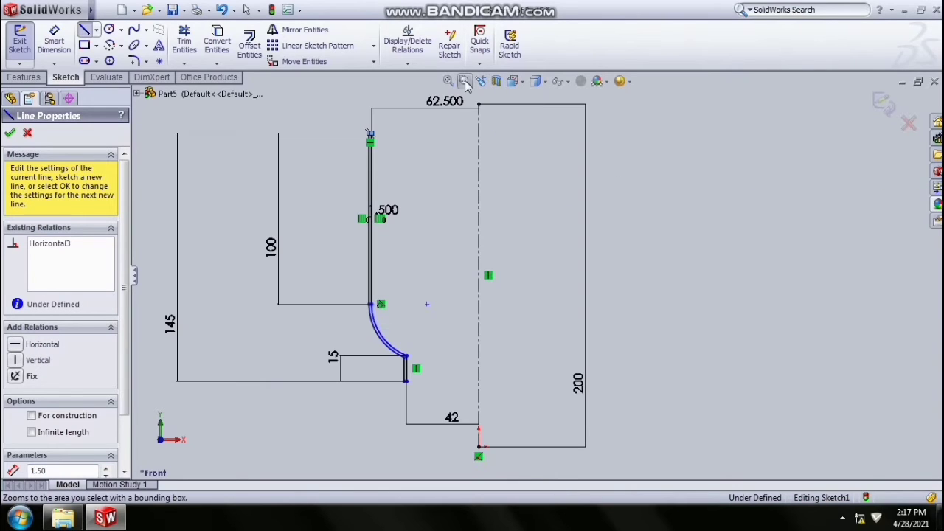
left_click(466, 82)
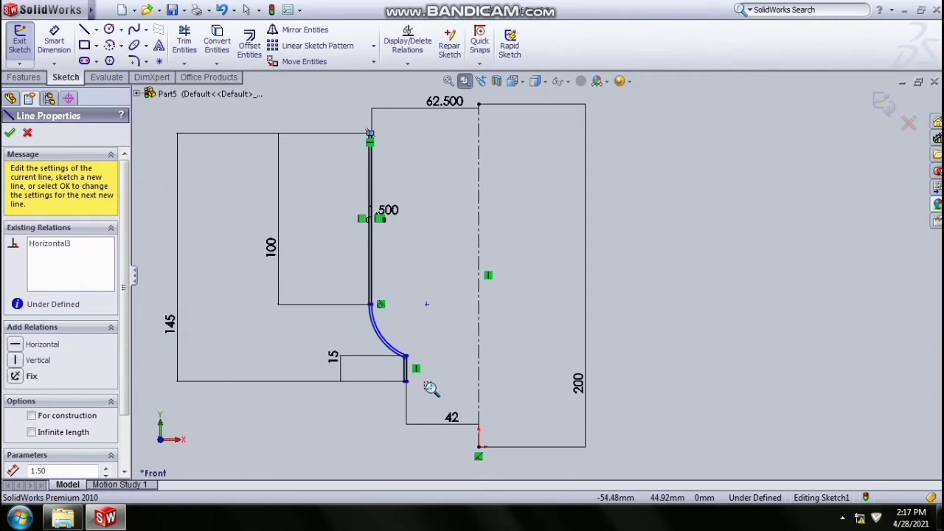
left_click_drag(433, 392, 433, 393)
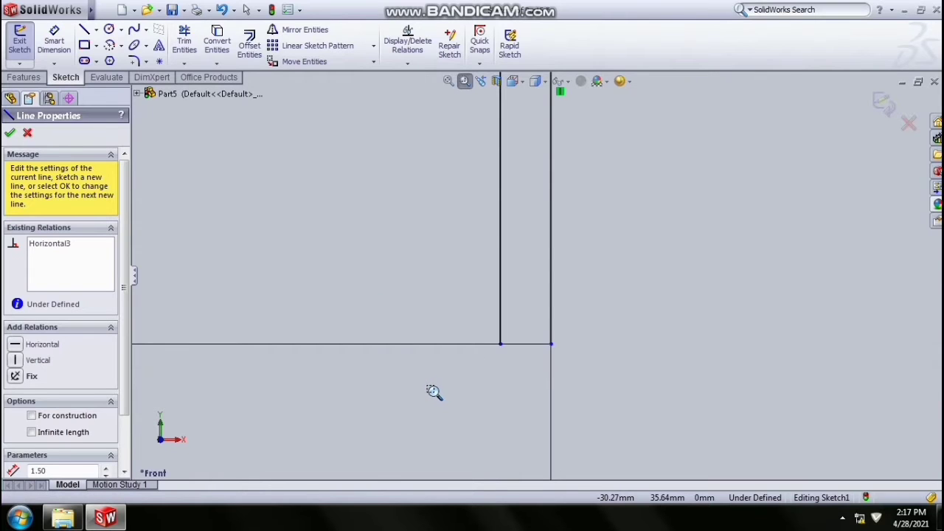
left_click(85, 30)
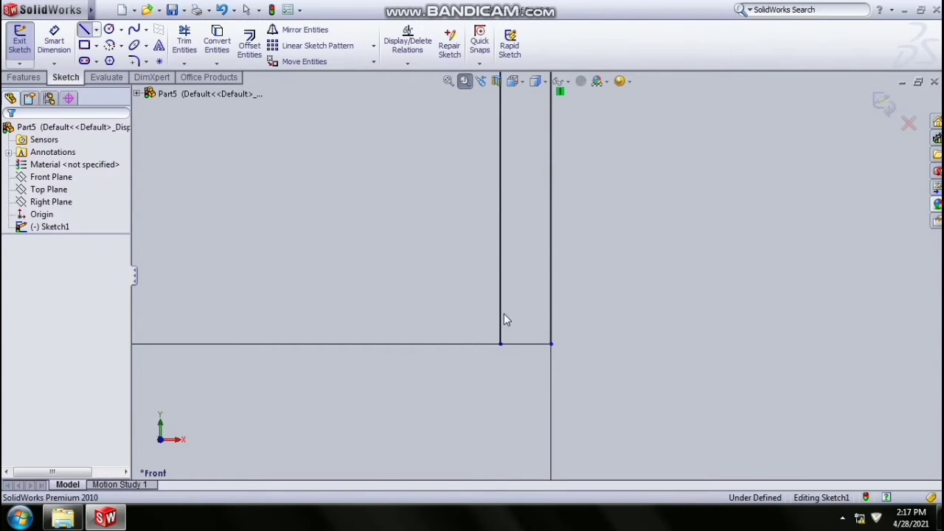
left_click(503, 345)
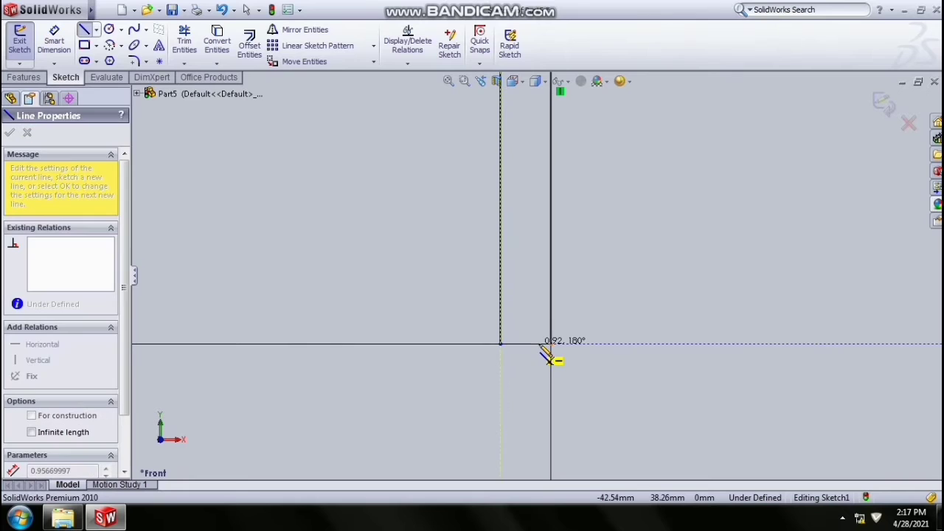
left_click(550, 343)
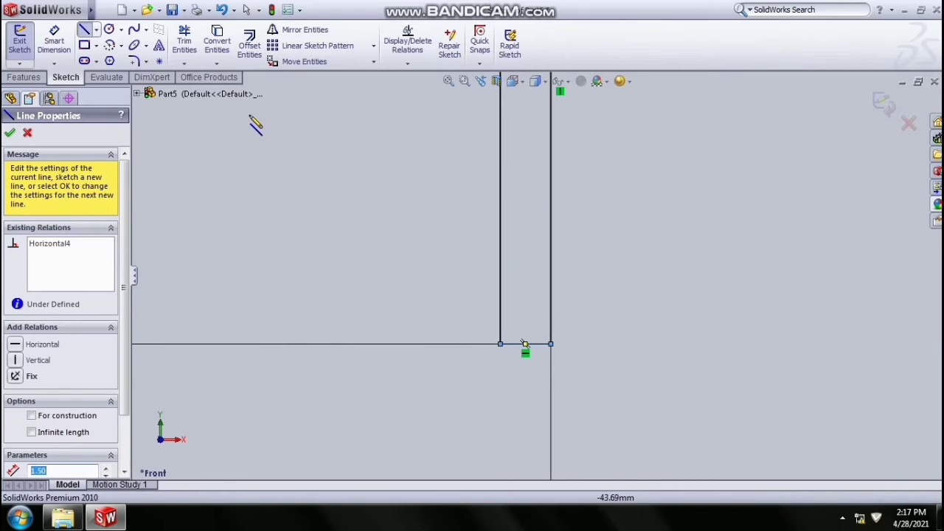
- Sketch a three-line rectangular tab about 5.5 mm wide and 2.3 mm high from the short inner line toward the centerline
left_click(553, 200)
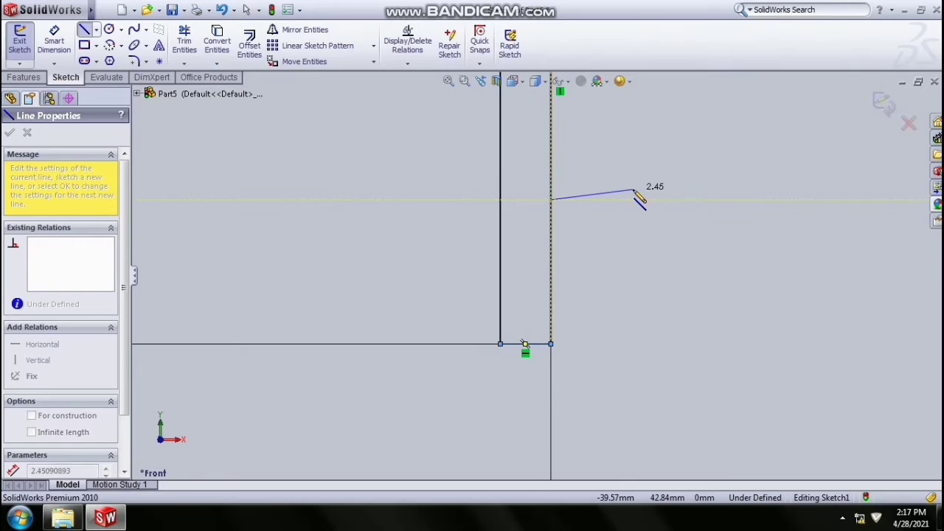
left_click(737, 199)
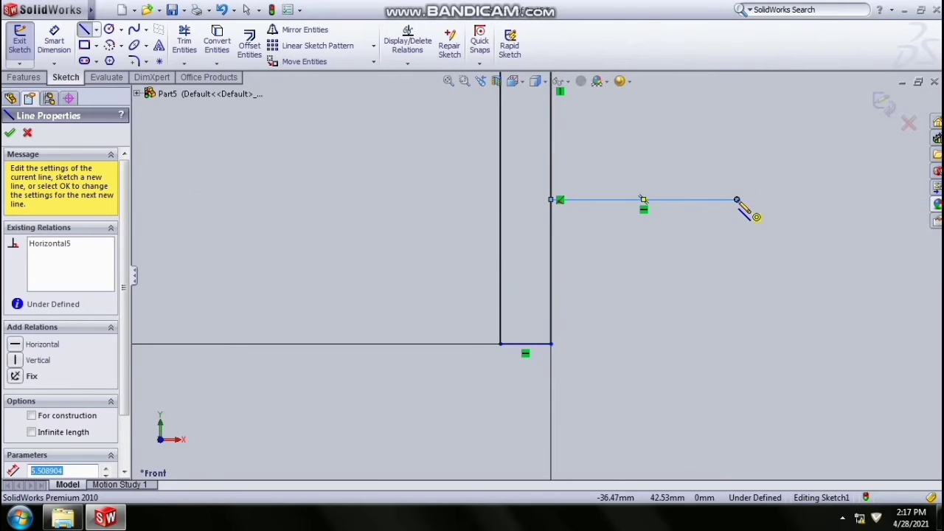
left_click(737, 122)
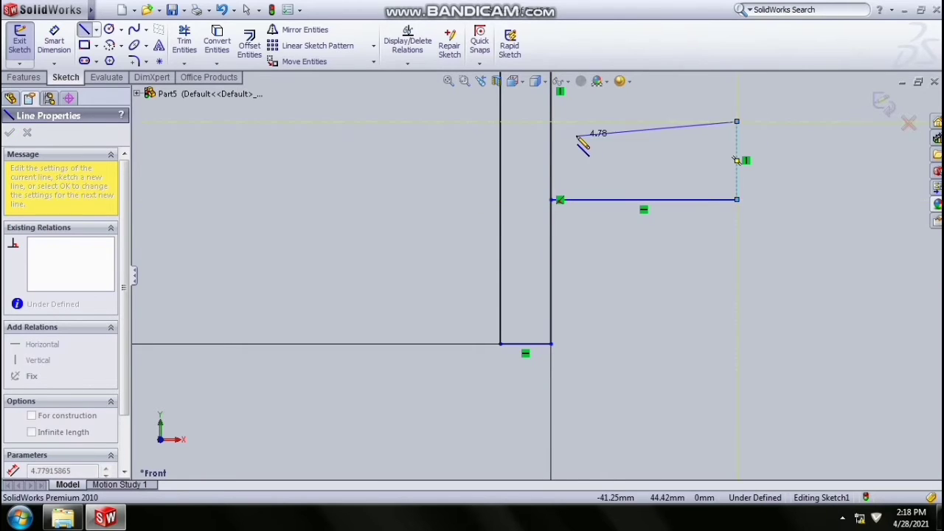
left_click(556, 121)
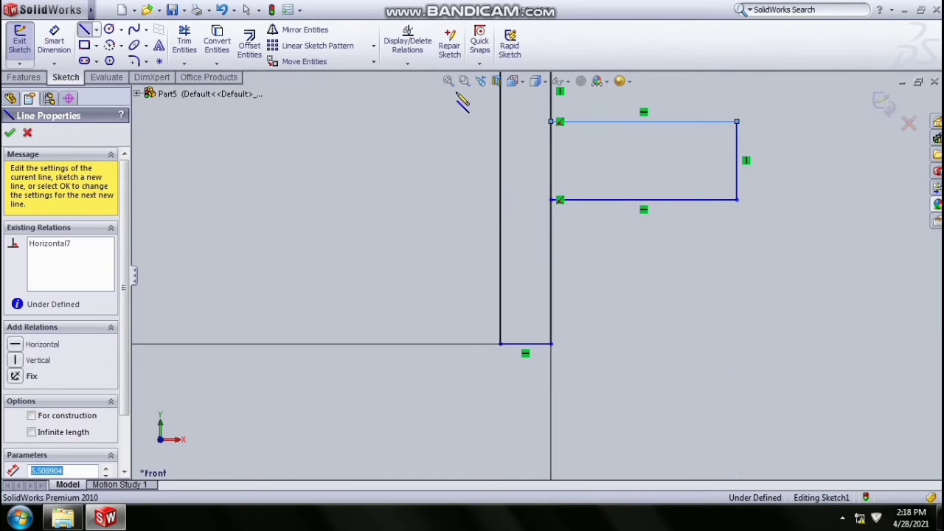
- Dimension the rectangular tab's horizontal length as 6 mm and its height as 4 mm
left_click(54, 41)
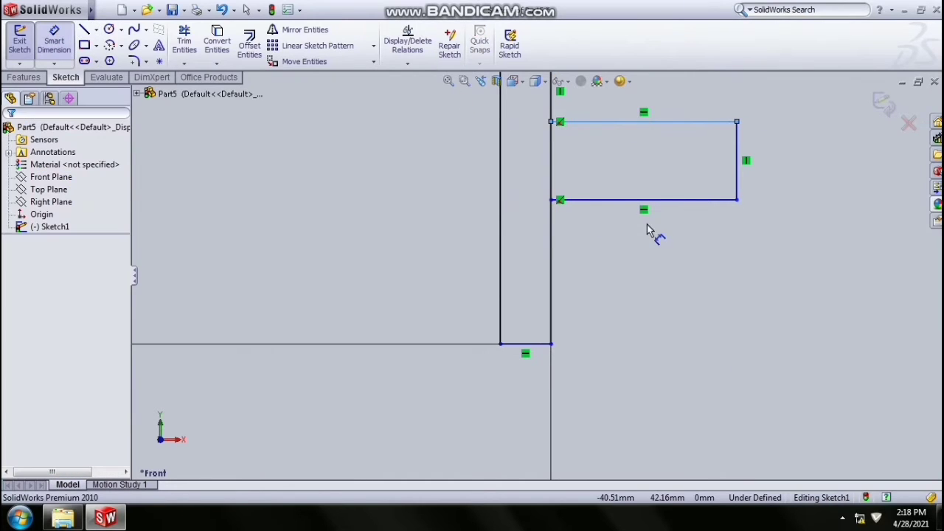
left_click(674, 205)
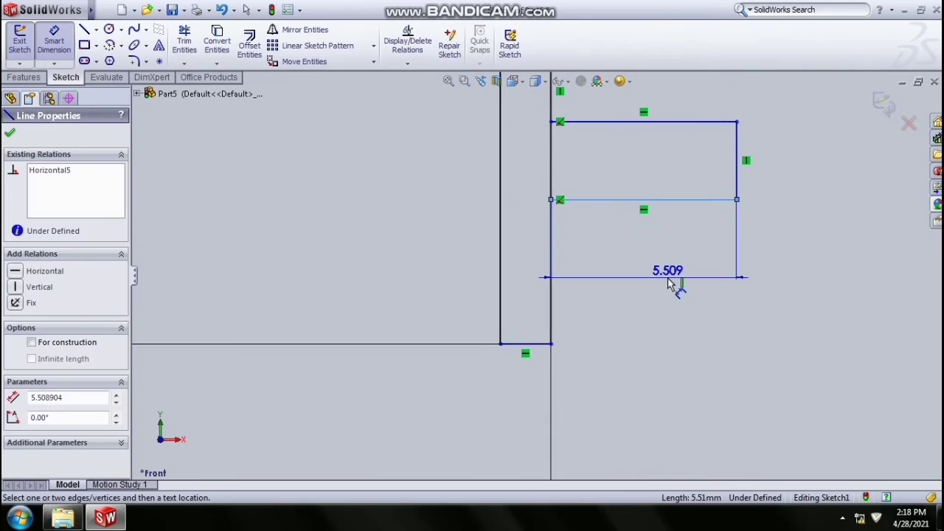
left_click(669, 284)
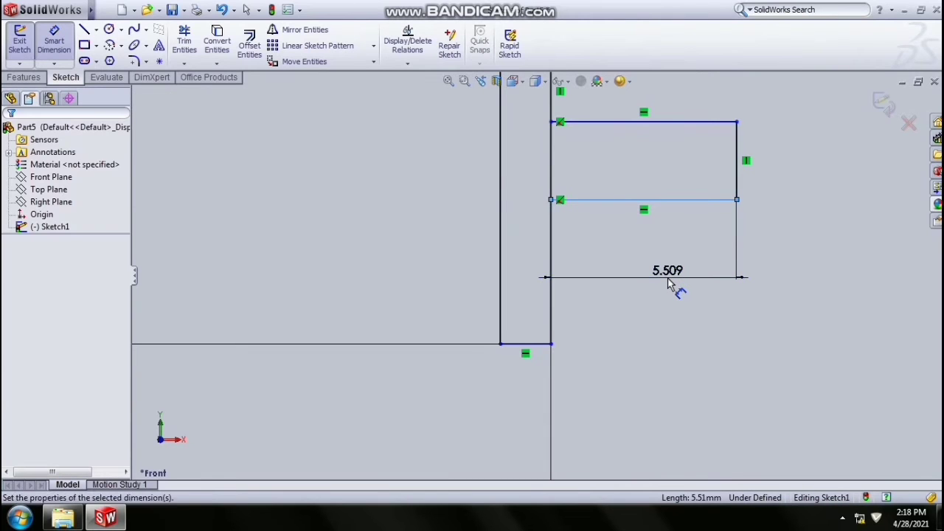
type("6")
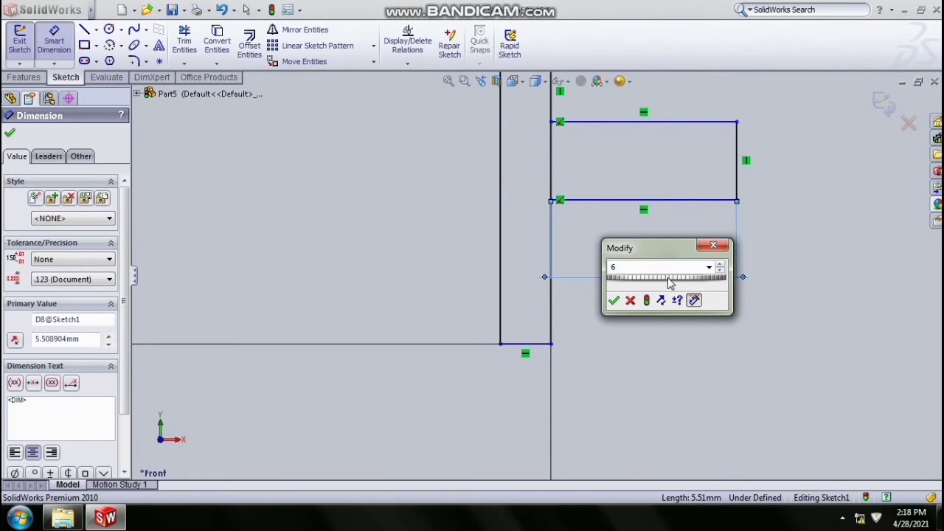
key("Return")
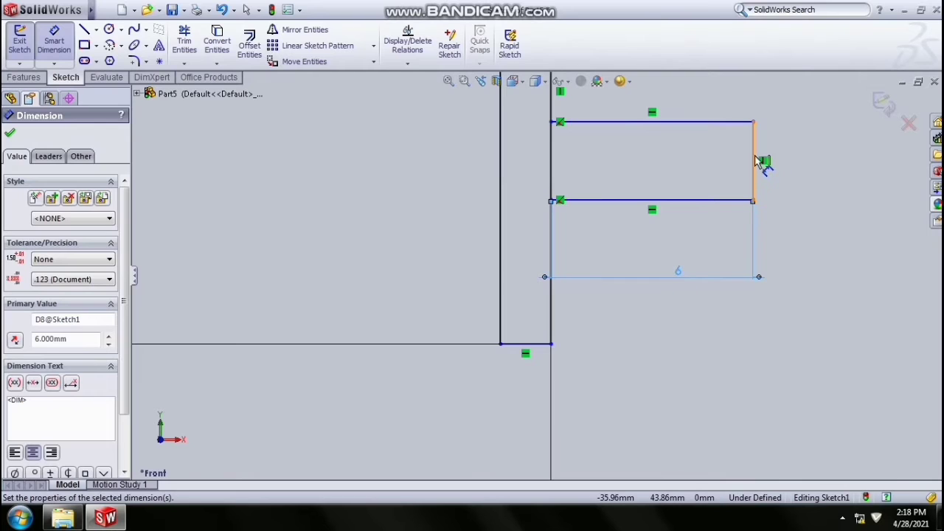
left_click(756, 161)
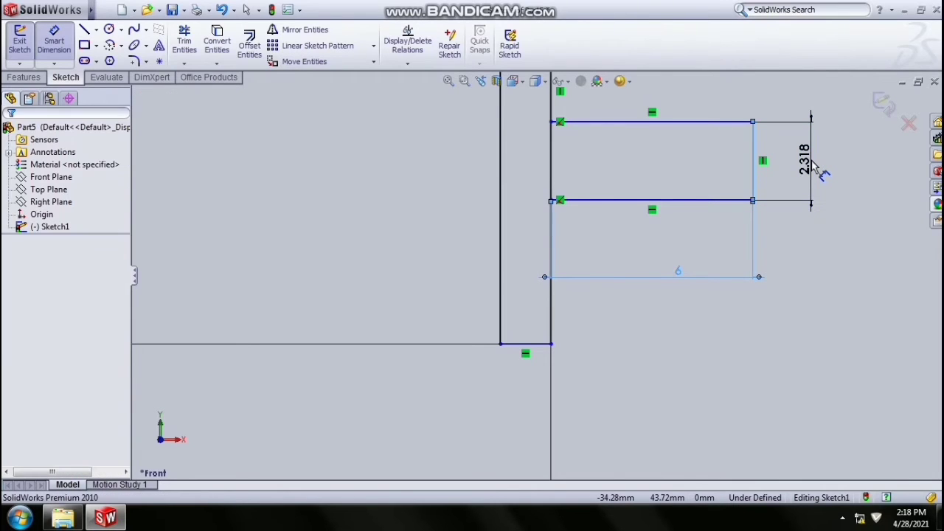
left_click(813, 168)
type("4")
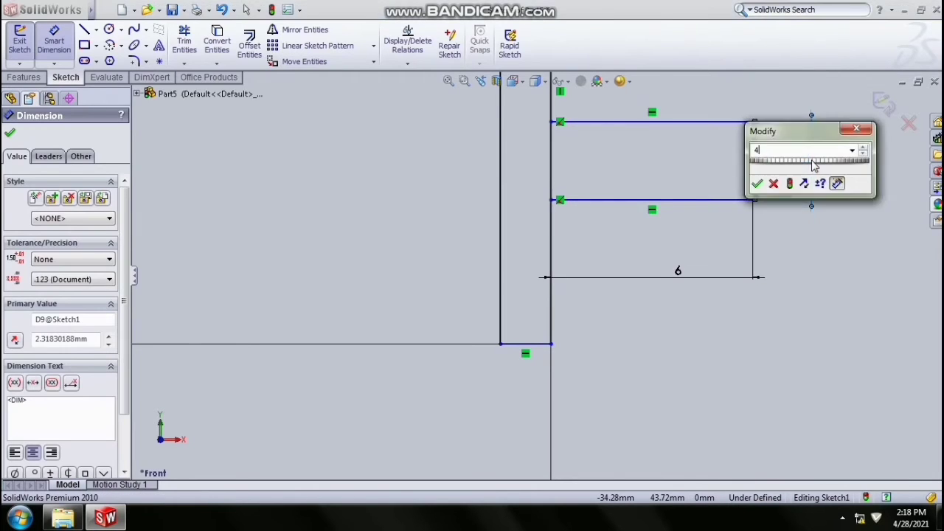
key("Return")
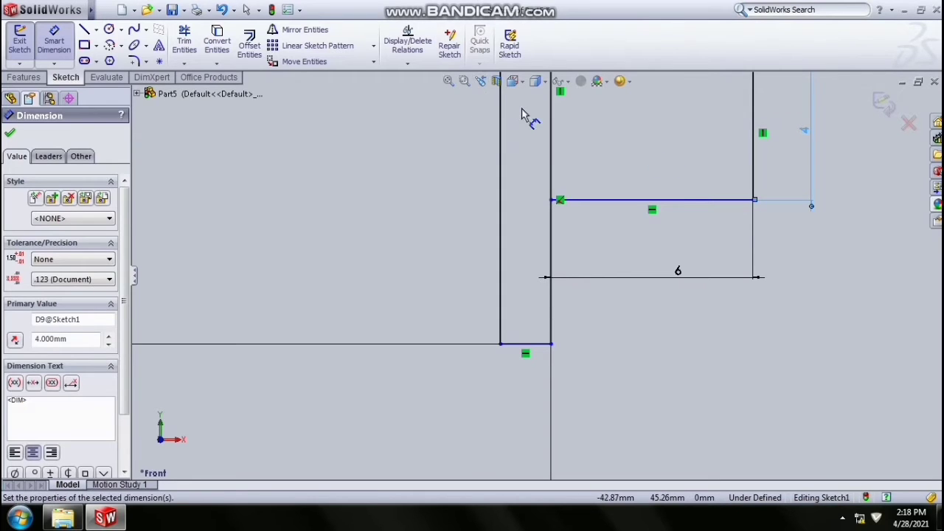
- Dimension the vertical distance from the tab's upper edge to the profile's lower closing line as 10 mm
left_click(465, 82)
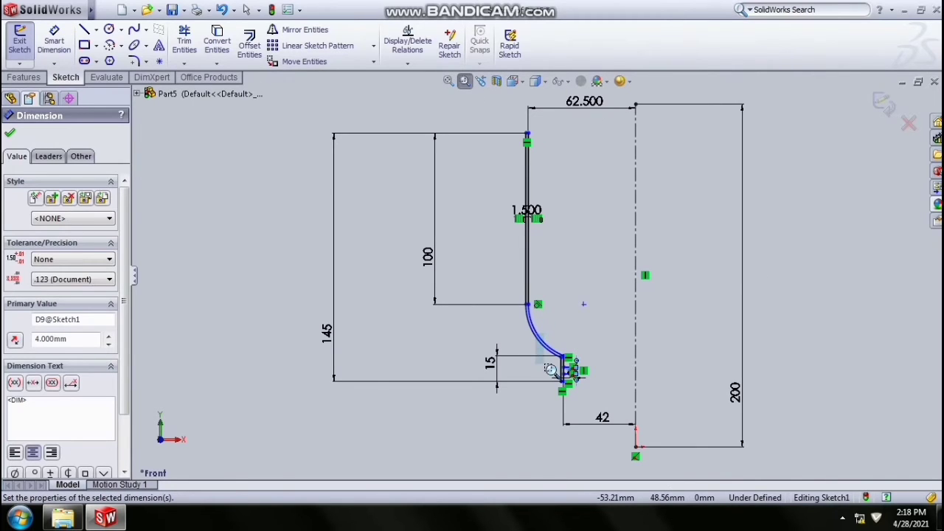
left_click_drag(546, 363, 617, 416)
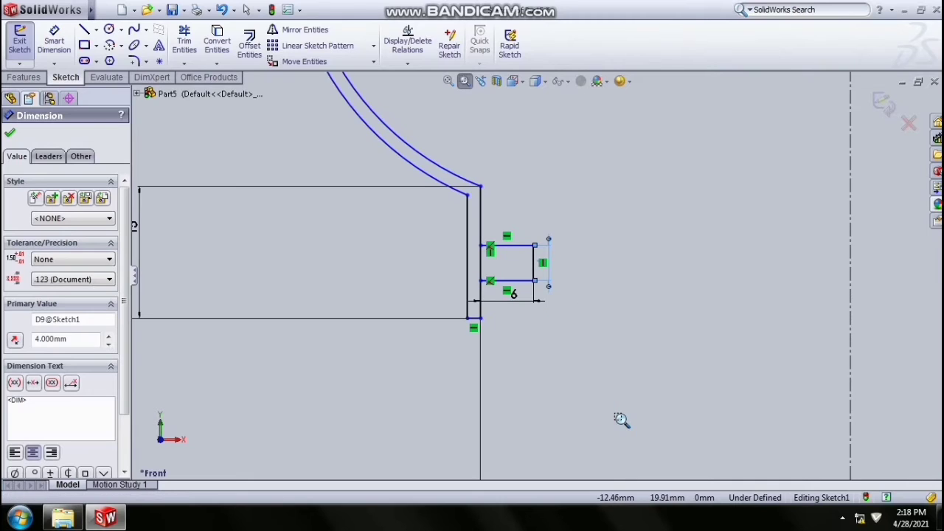
left_click(53, 41)
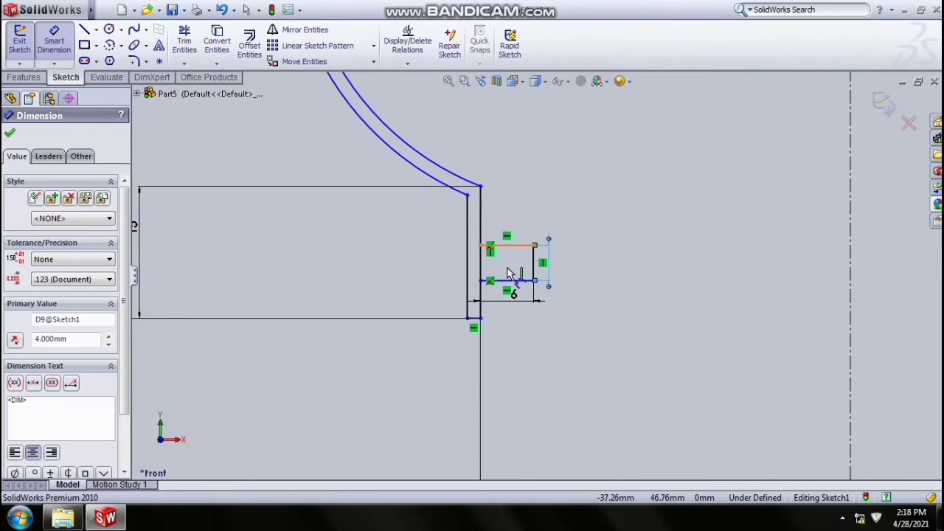
left_click(475, 319)
left_click(476, 322)
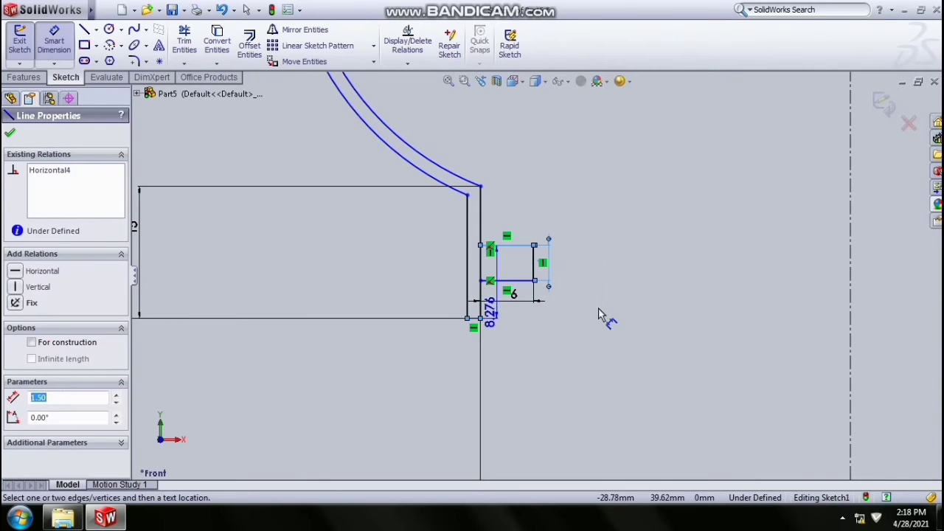
left_click(612, 313)
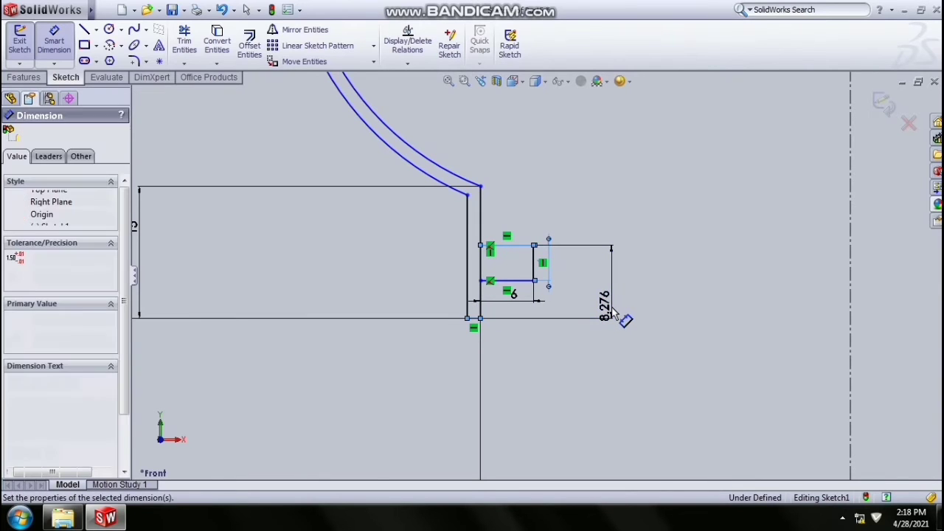
type("10")
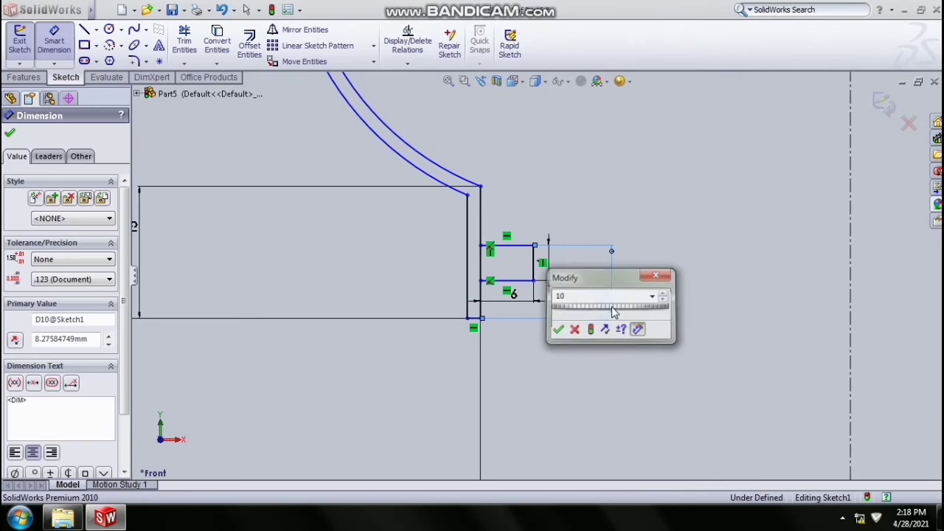
key("Return")
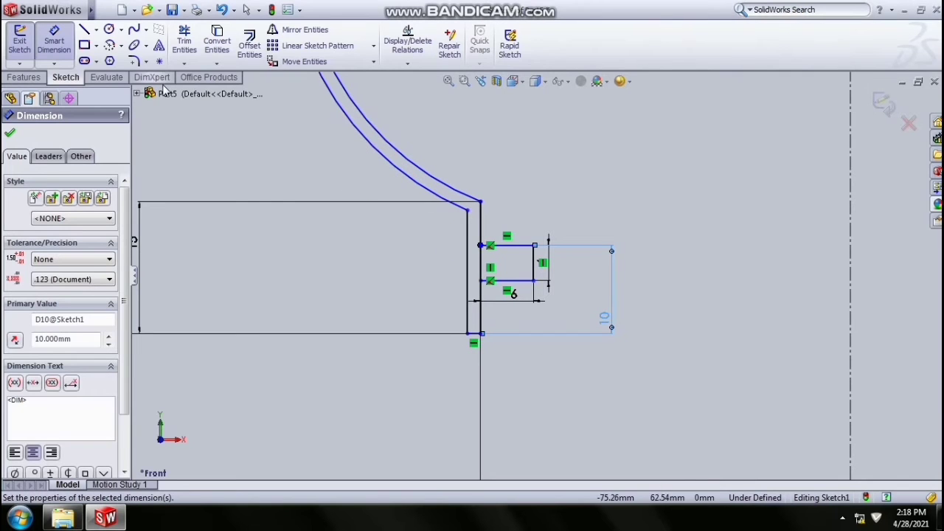
- Fillet both corners between the offset arcs and the short lower vertical lines with a 1.5 mm radius
left_click(134, 62)
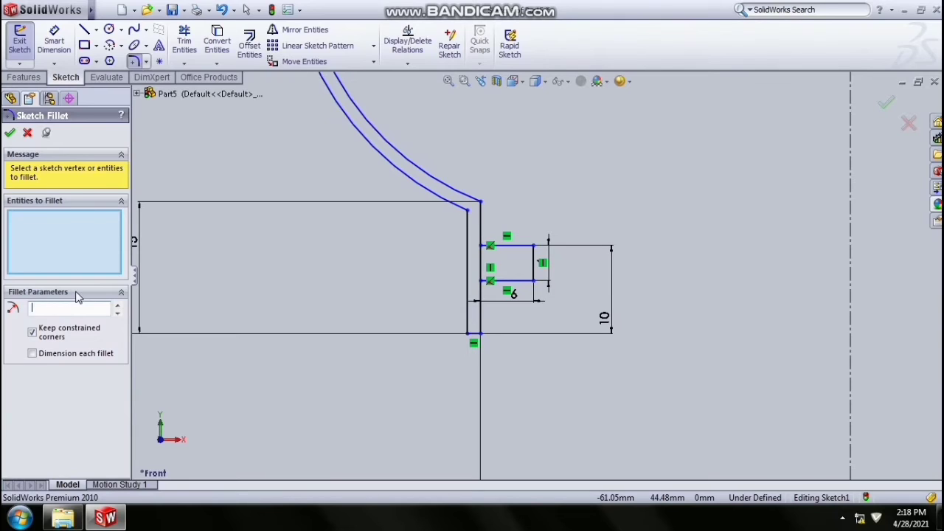
left_click(455, 207)
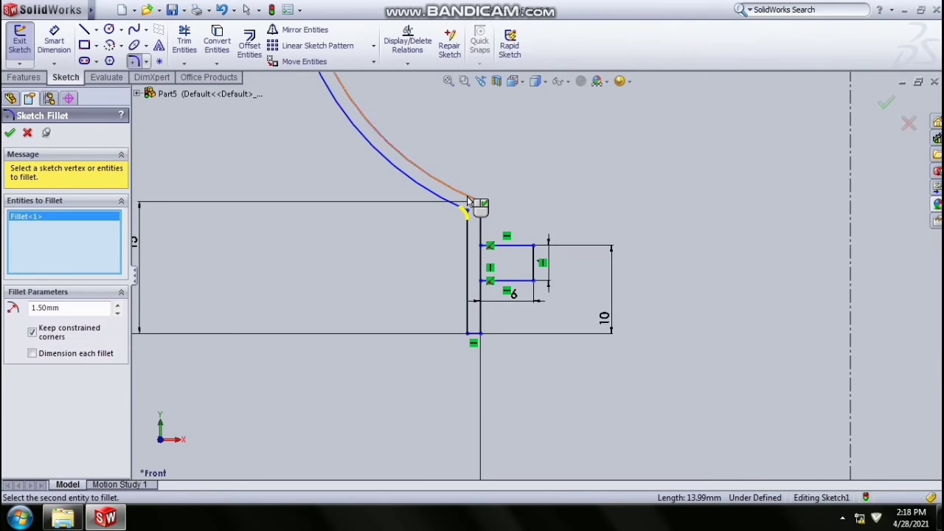
left_click(466, 199)
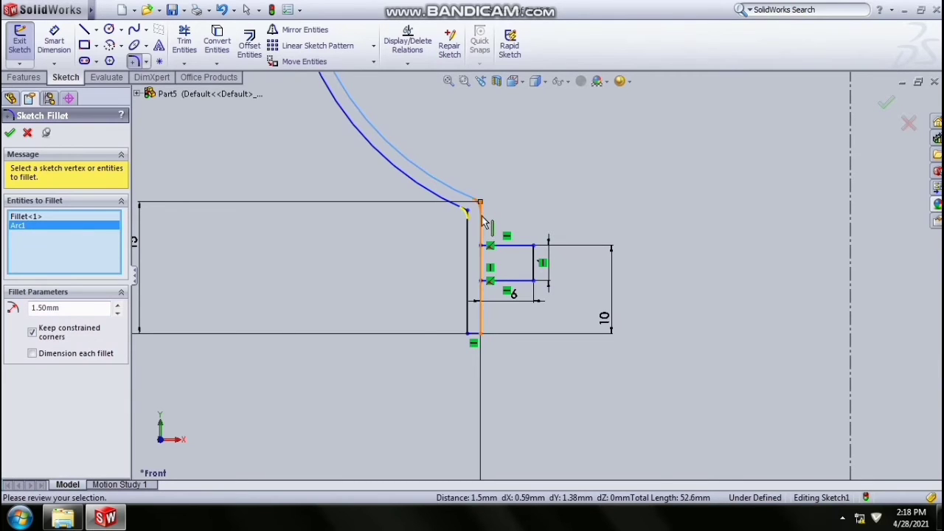
left_click(485, 219)
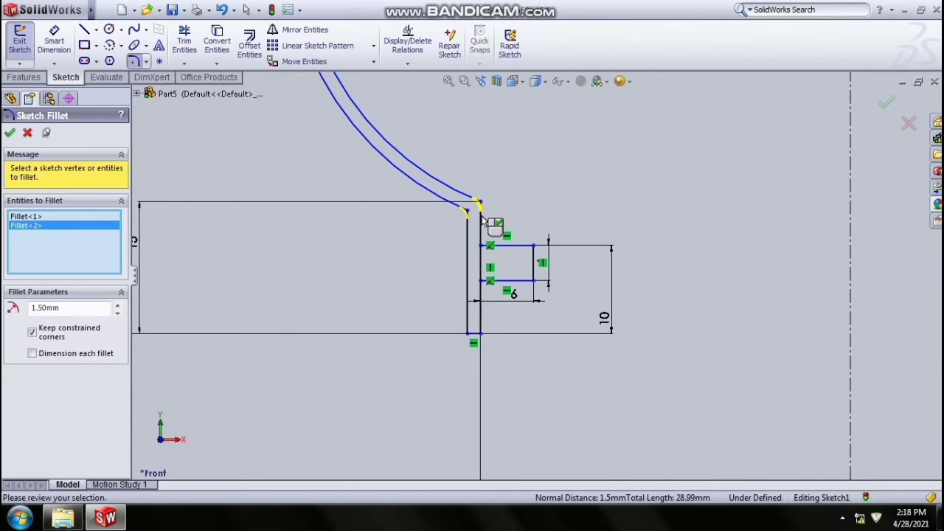
left_click(12, 134)
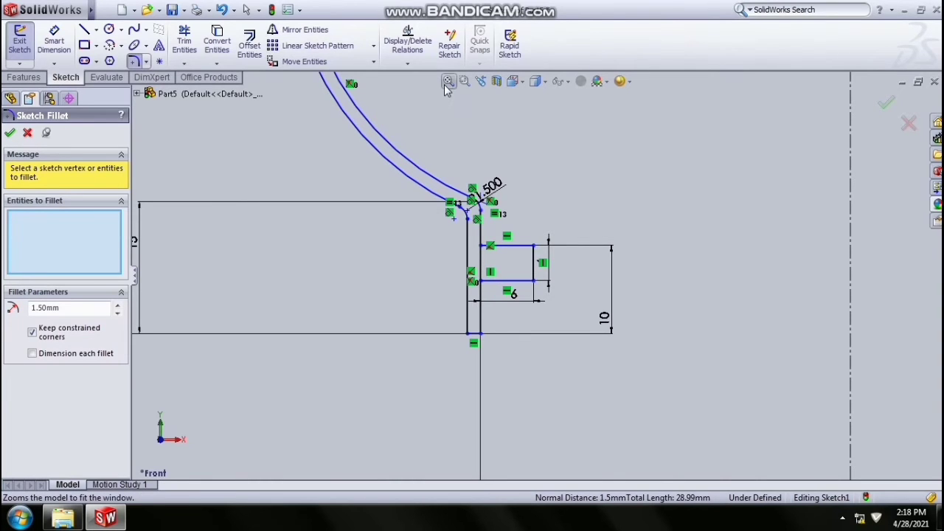
key("f")
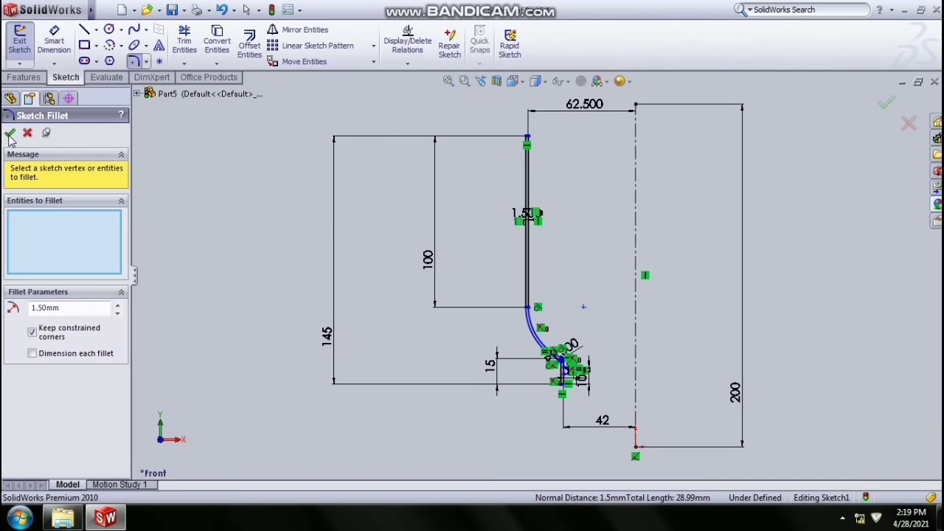
left_click(10, 134)
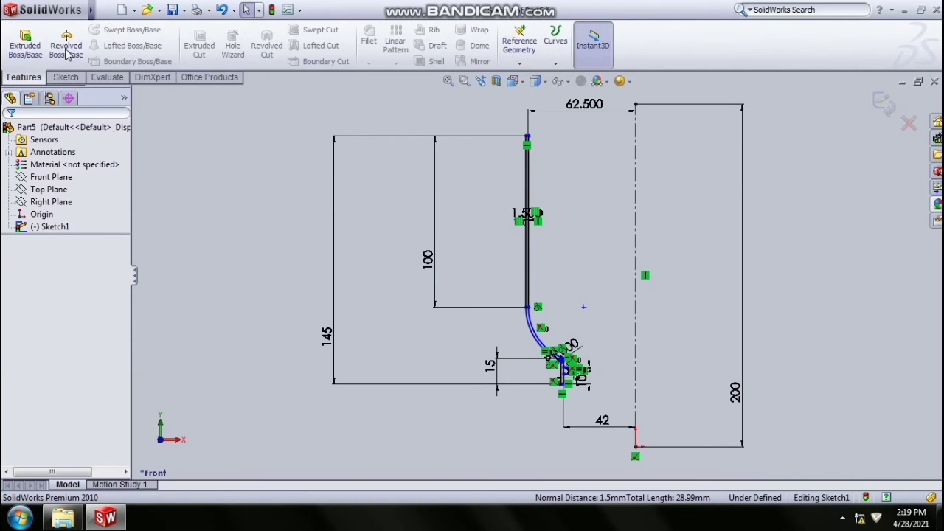
- Start a one-direction 360° Revolved Boss/Base of the profile sketch with the 200 mm centerline as its axis
left_click(67, 51)
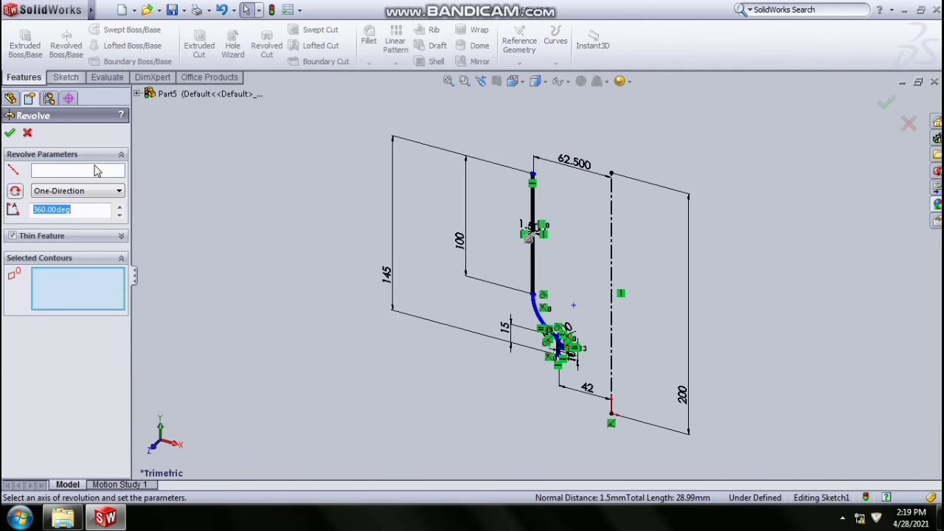
left_click(73, 174)
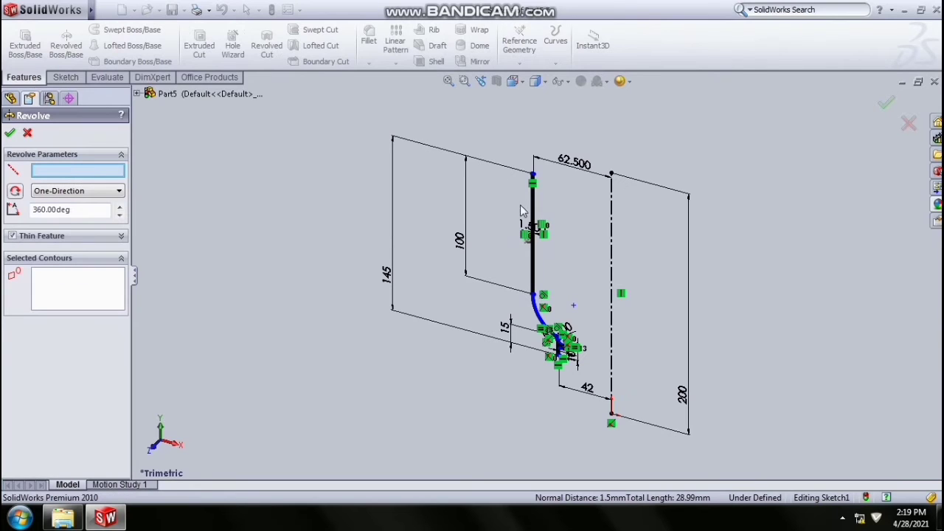
left_click(612, 286)
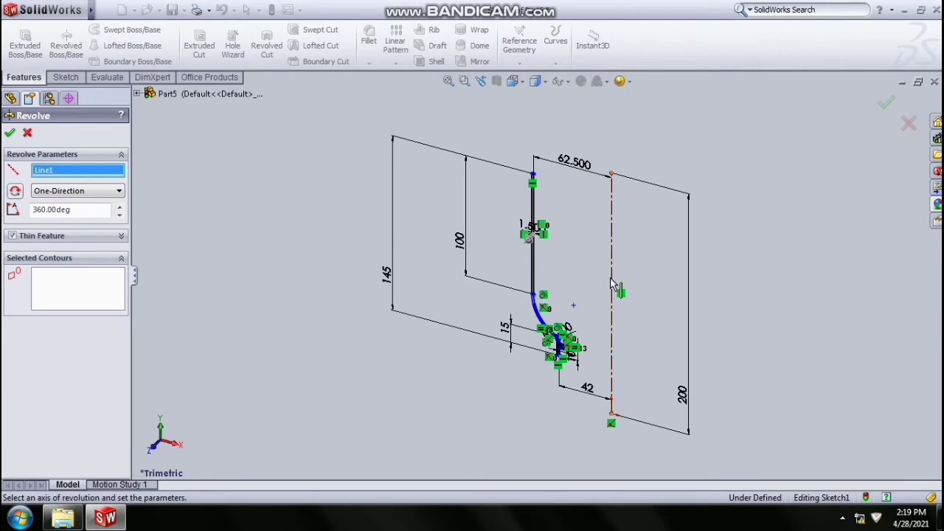
- Choose the closed thin-wall profile as the revolve contour and turn off the Thin Feature option
left_click(464, 81)
mouse_move(509, 246)
left_mouse_down()
mouse_move(569, 341)
mouse_move(598, 356)
left_mouse_up()
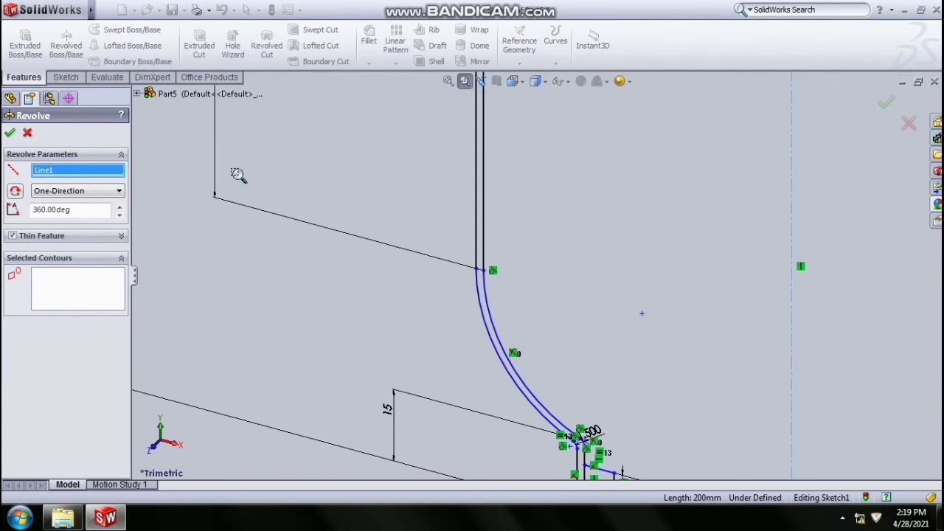
key("Escape")
left_click(106, 289)
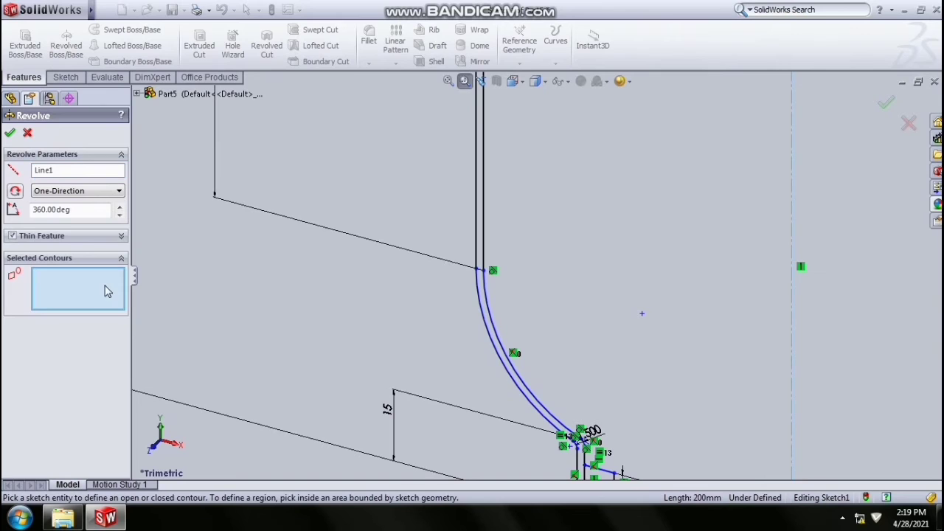
left_click(479, 131)
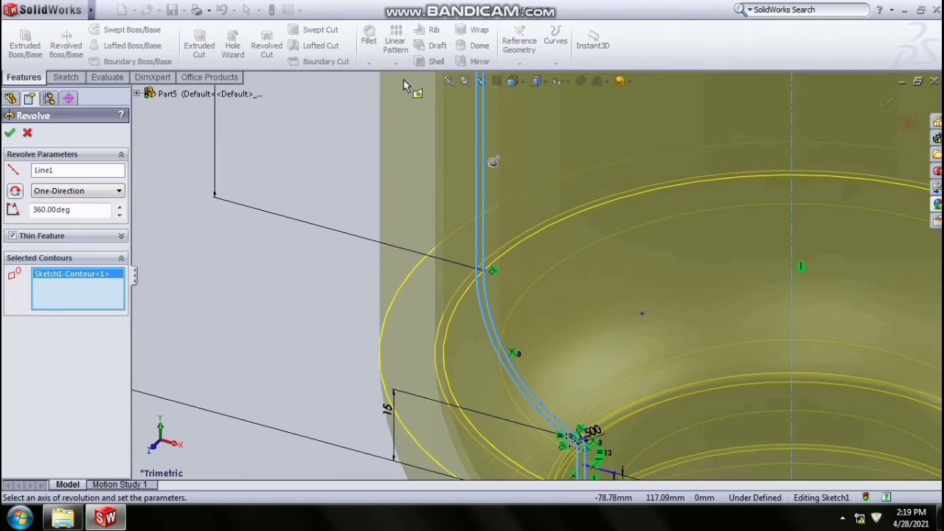
left_click(12, 236)
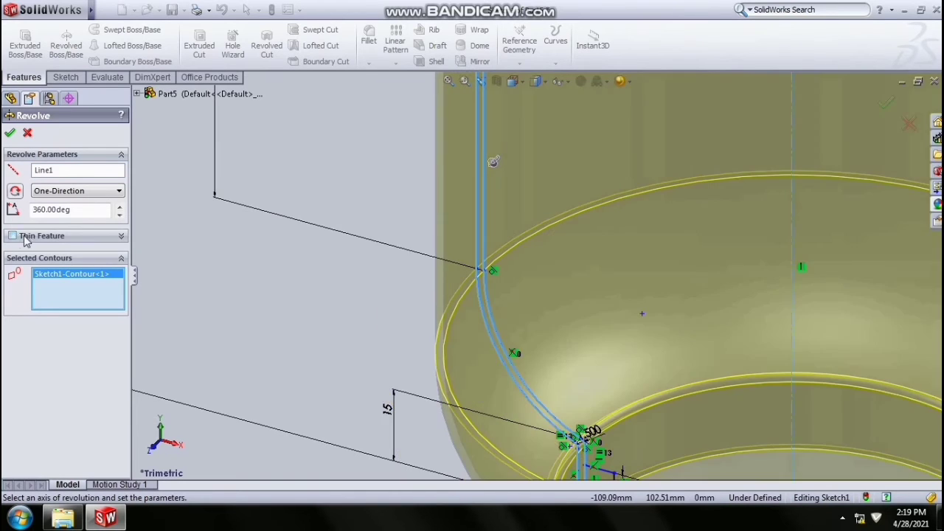
- Add the rectangular tab region to the revolve contours and complete the revolve
left_click(449, 81)
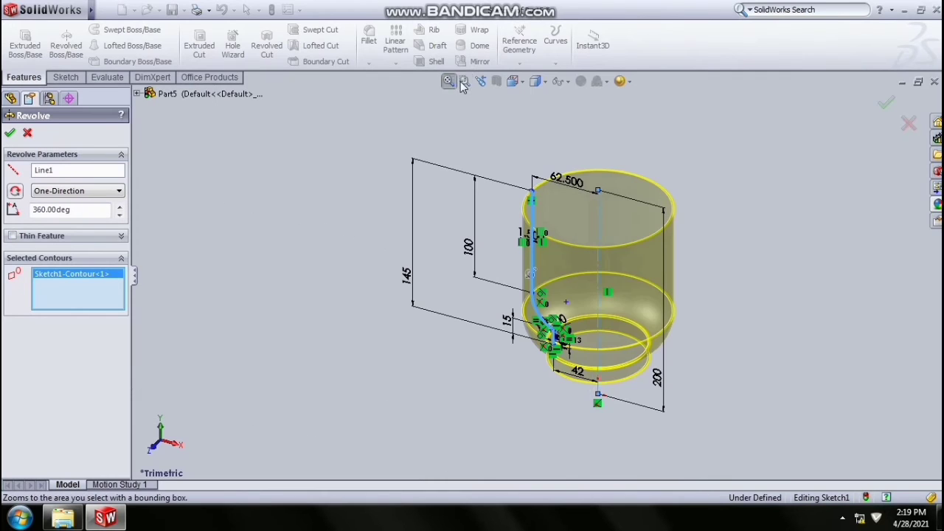
left_click(465, 81)
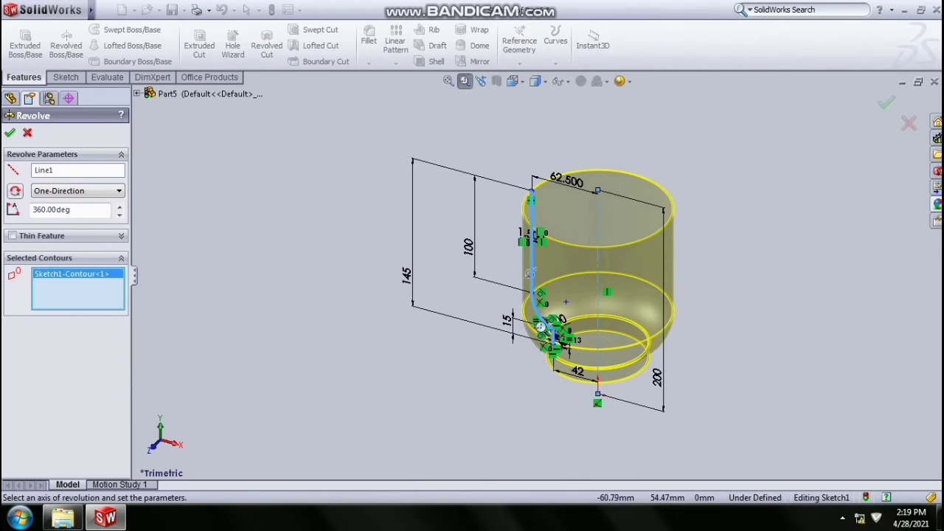
left_click_drag(543, 329, 589, 368)
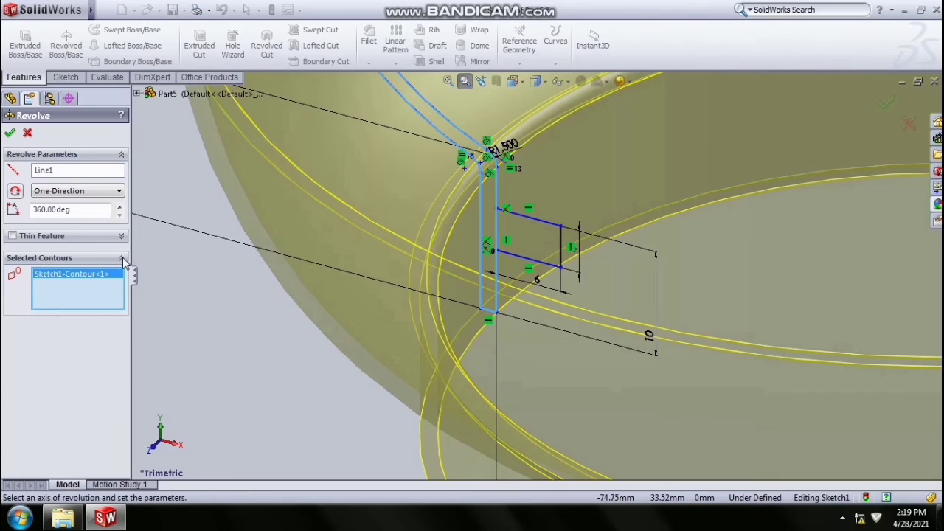
left_click(118, 281)
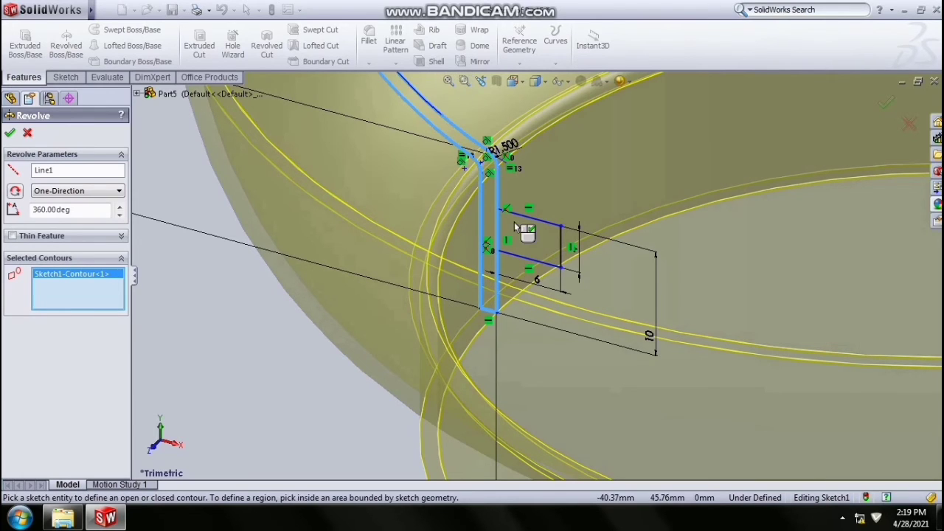
left_click(534, 248)
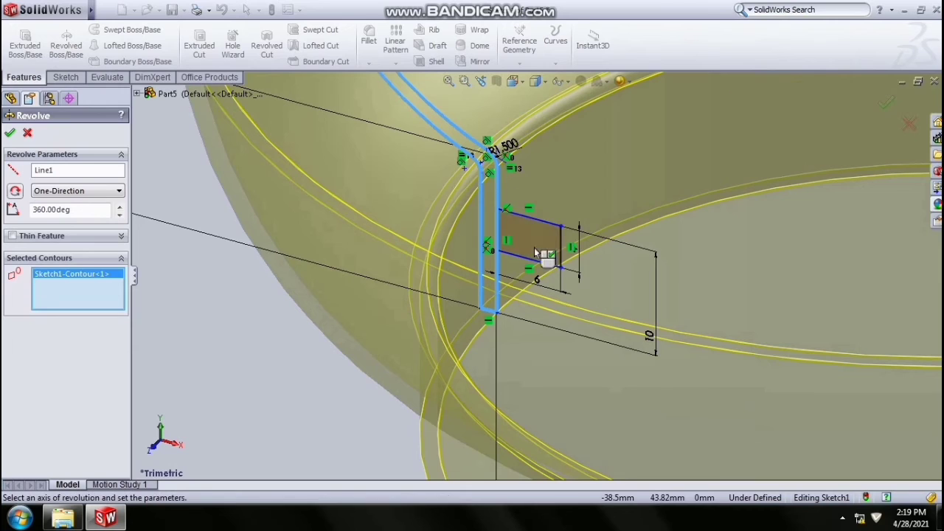
left_click(11, 133)
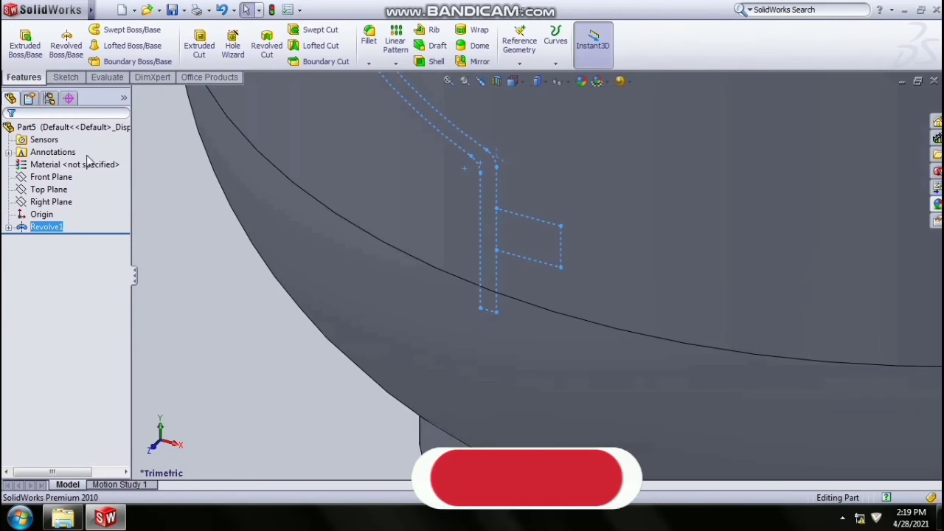
- Examine the revolved cup-shaped body from above, below and around its sides, including the inner lip in the neck
left_click(448, 81)
left_click(367, 261)
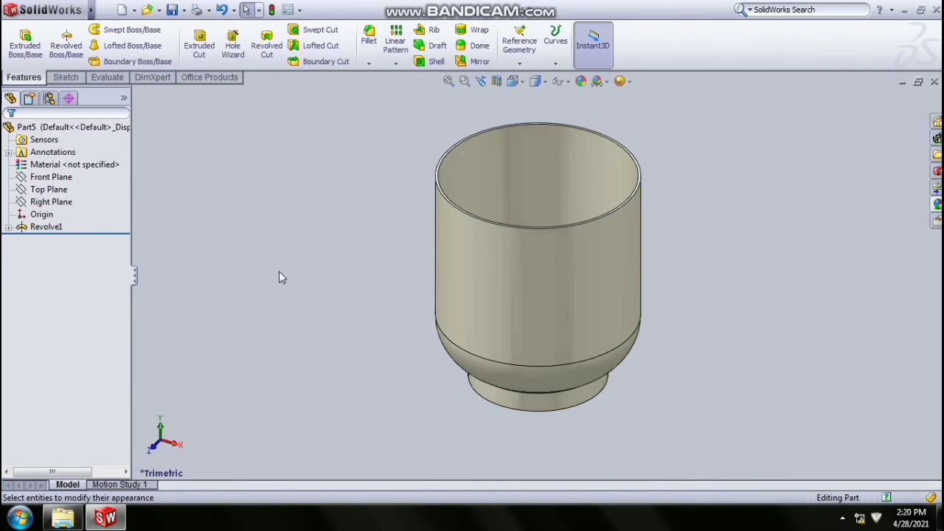
right_click(464, 333)
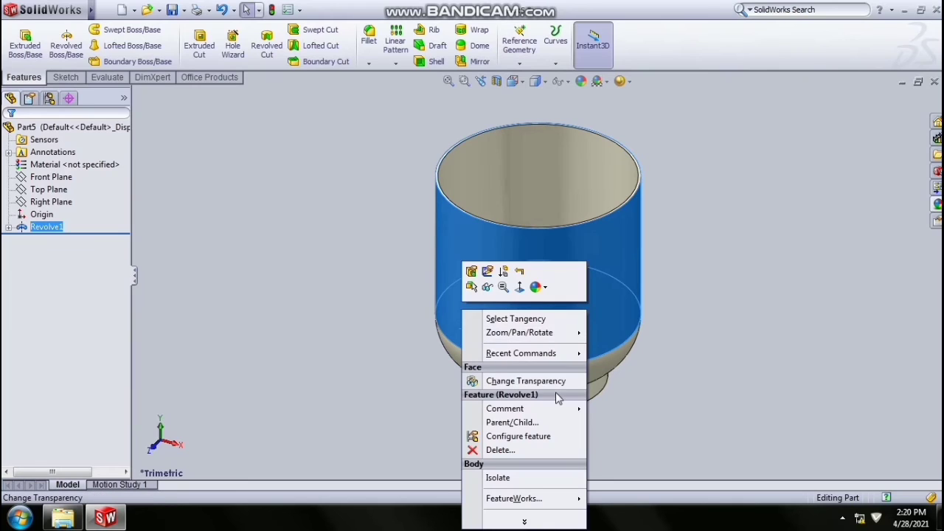
left_click(681, 394)
right_click(680, 394)
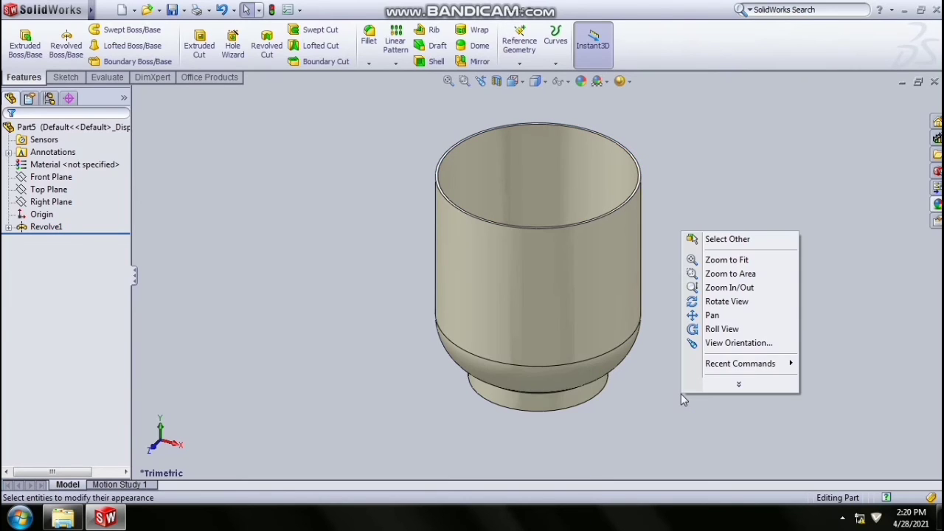
left_click(727, 301)
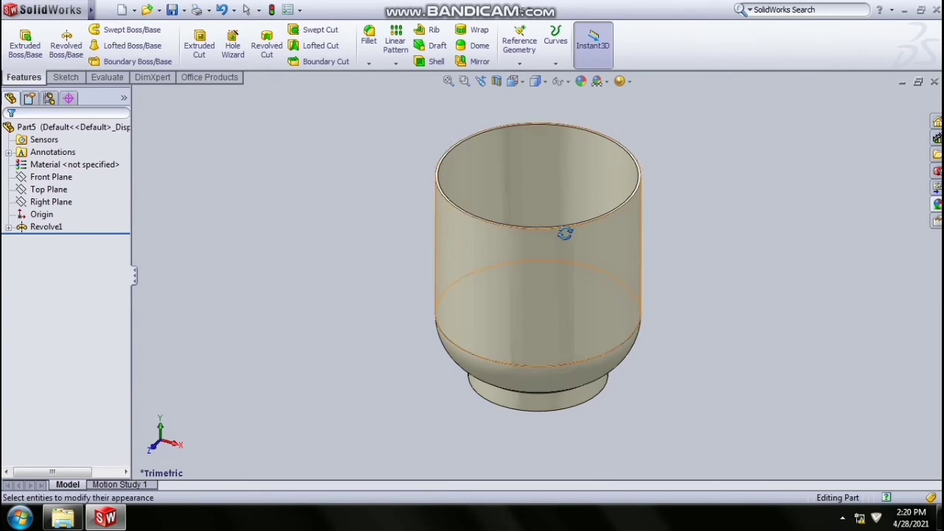
left_click_drag(565, 238, 636, 432)
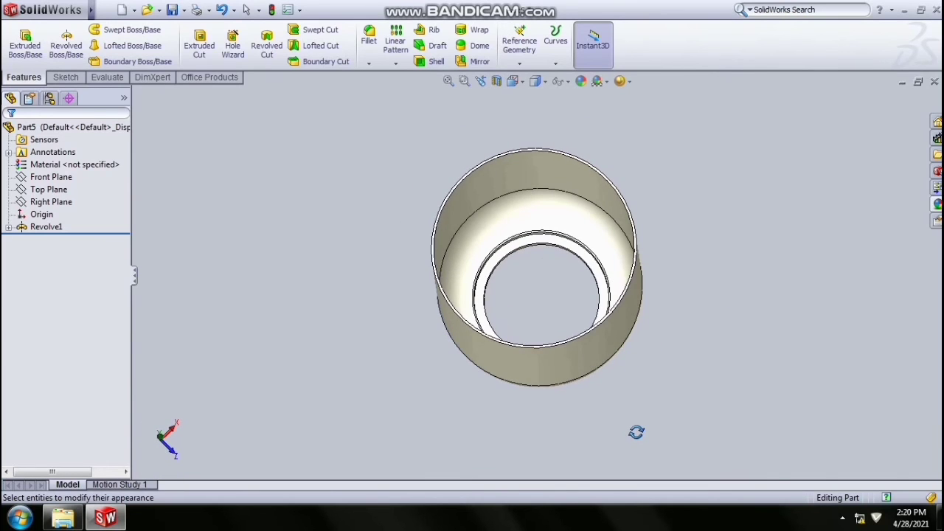
left_click_drag(625, 375, 264, 389)
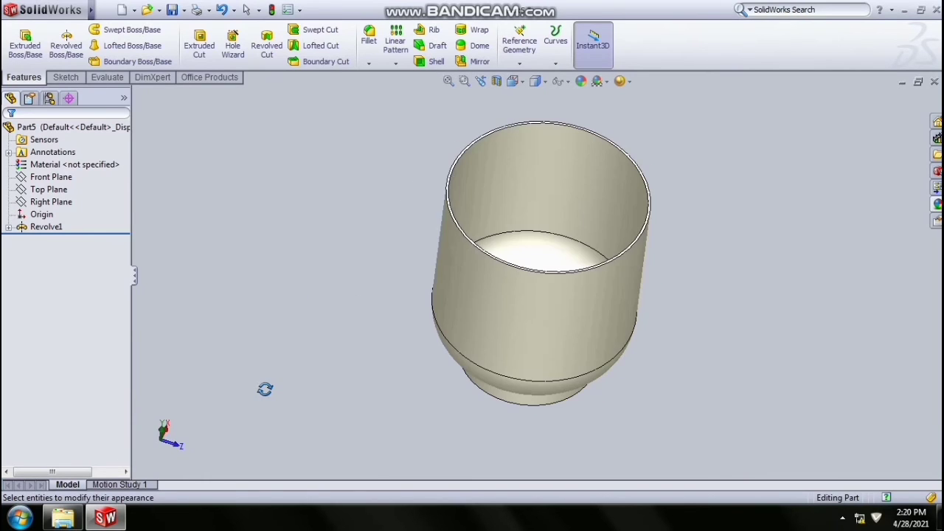
left_click_drag(548, 272, 460, 153)
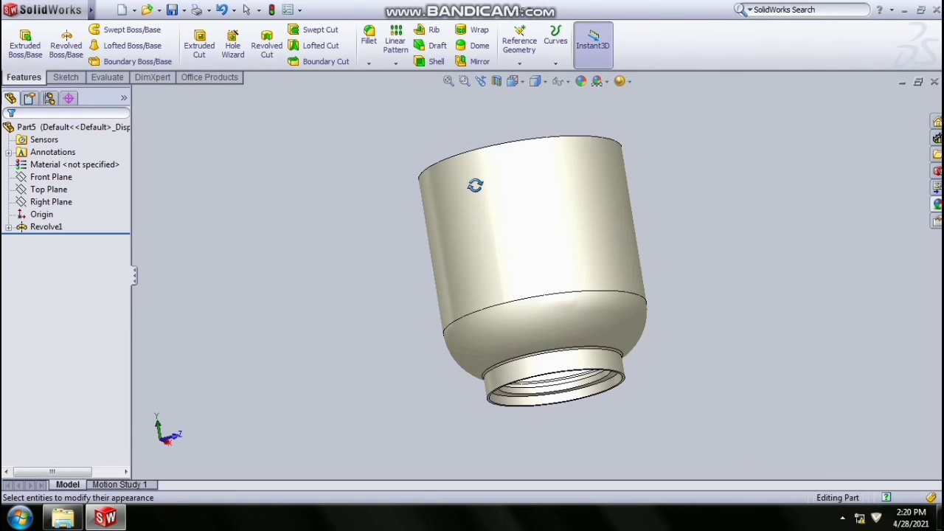
left_click_drag(488, 363, 505, 367)
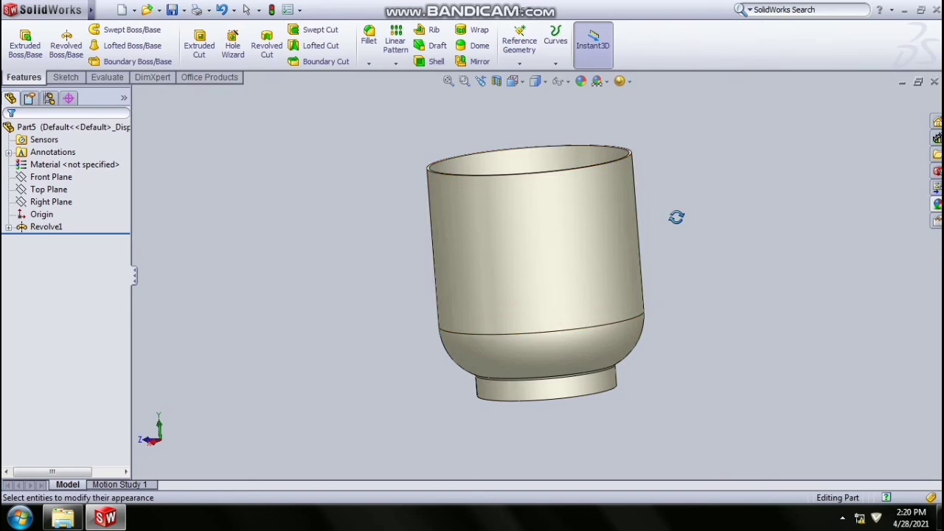
middle_click_drag(574, 313, 606, 99)
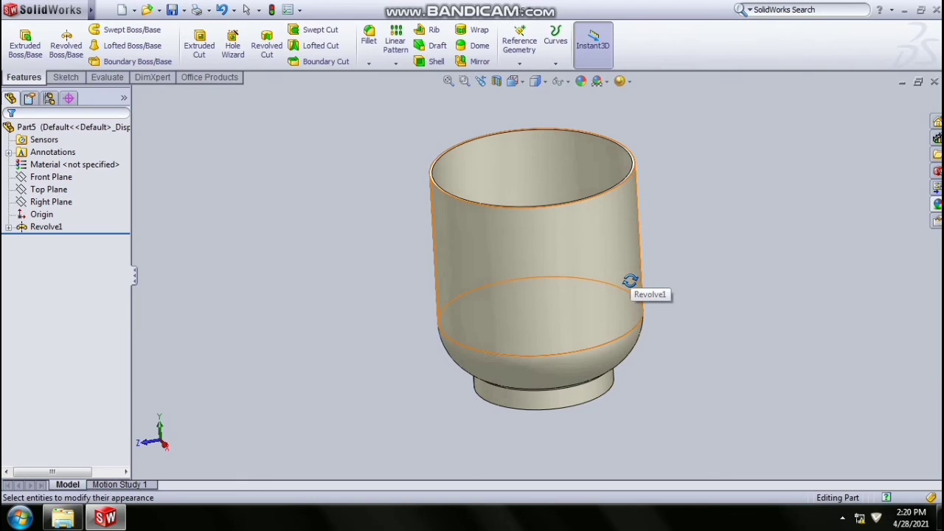
middle_click_drag(630, 281, 583, 428)
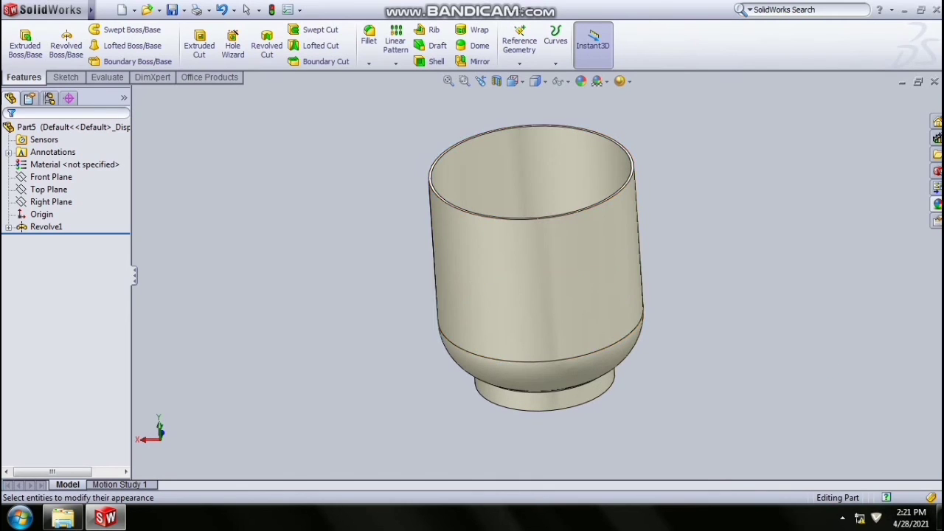
key("Right")
key("Right")
key("Right")
key("Right")
key("Right")
key("Right")
key("Right")
key("Right")
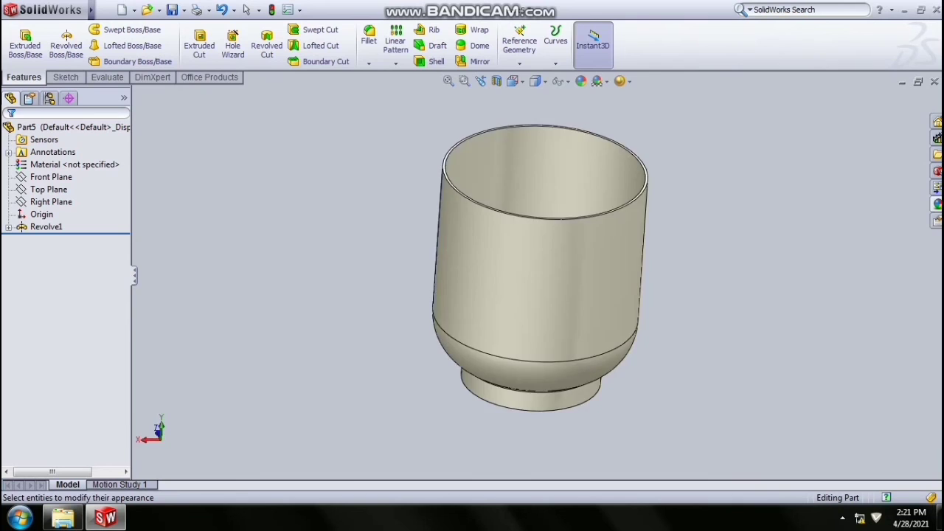